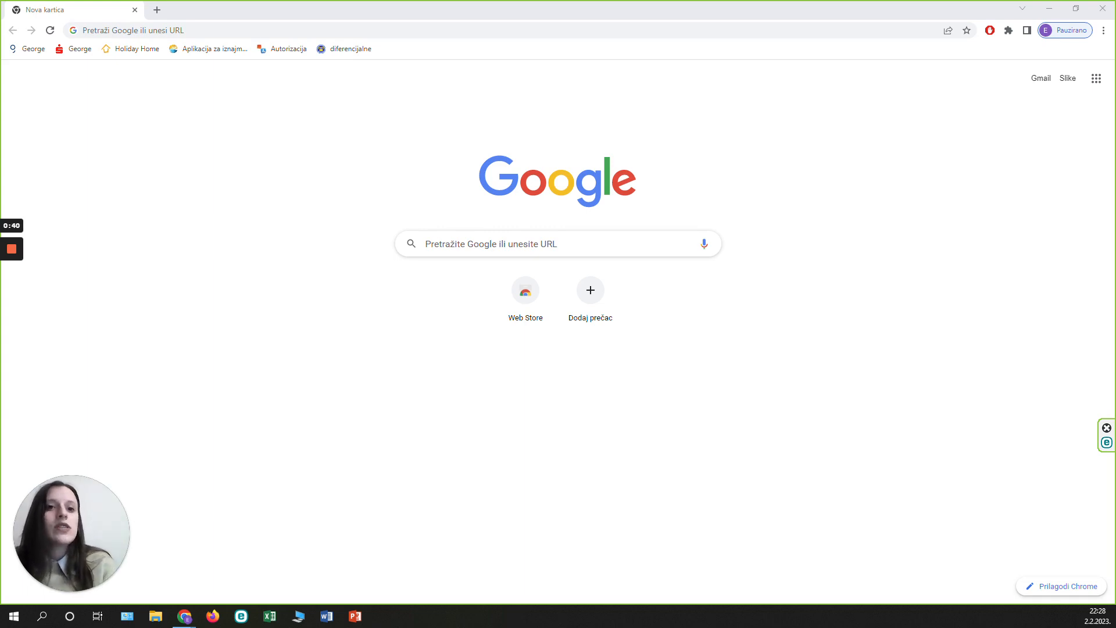
Search Google for "latex installation" and open the Get LaTeX page of the LaTeX Project.
click(511, 244)
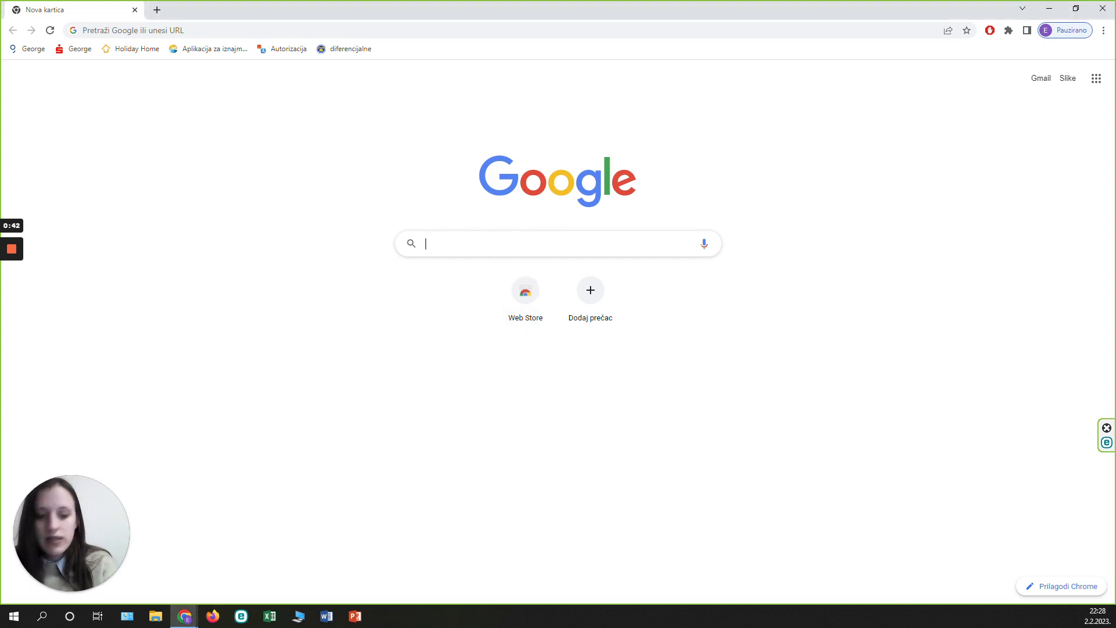
text(latex insta)
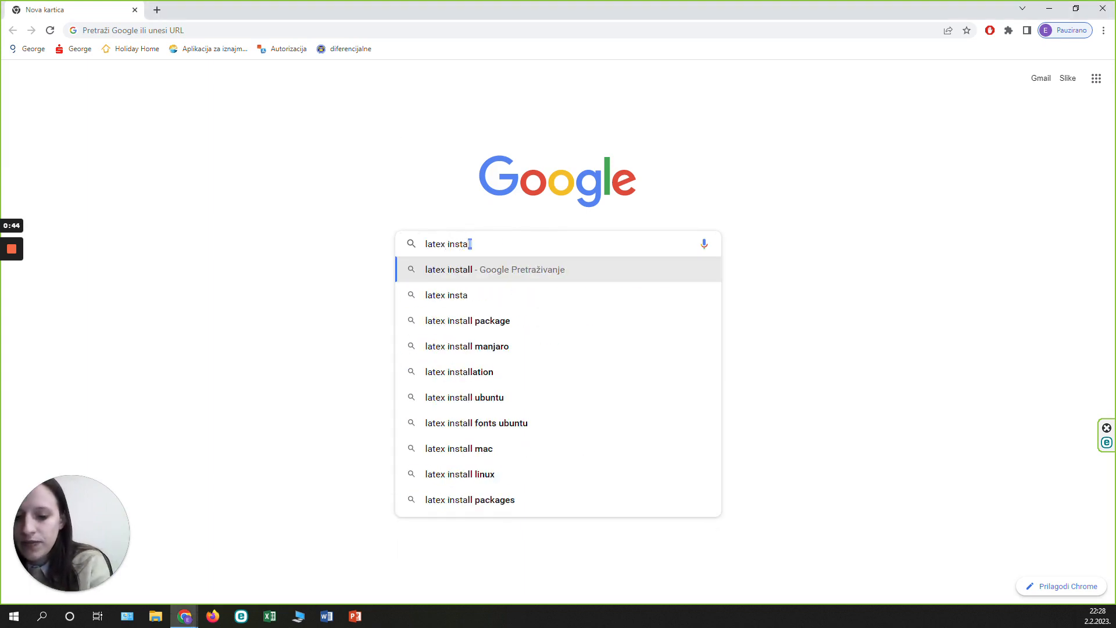
text(llatio)
text(n)
key(Return)
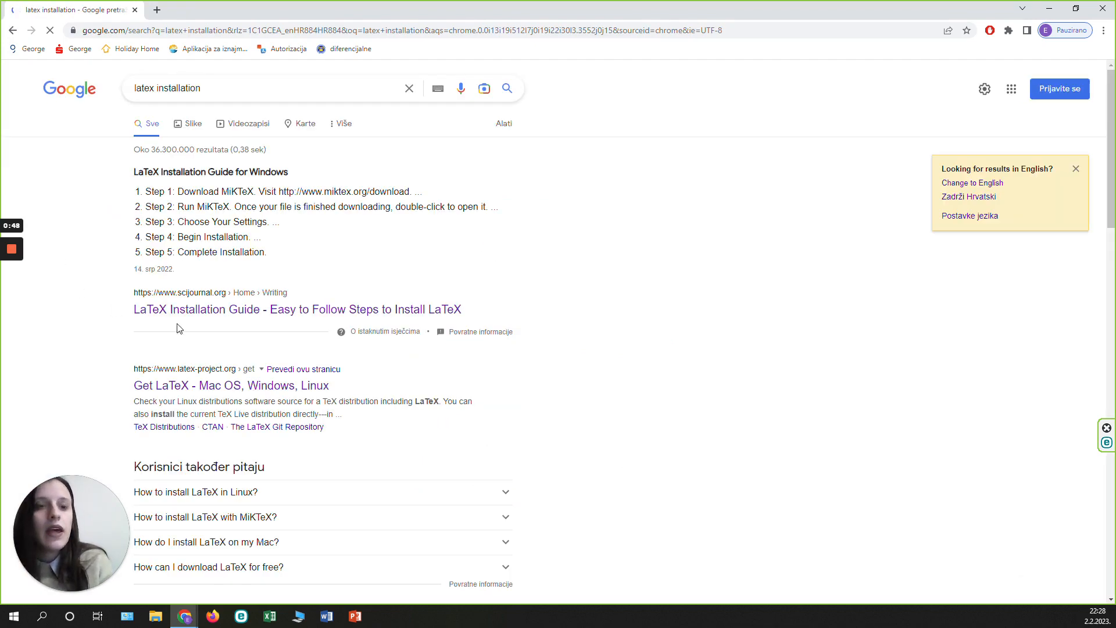
click(199, 388)
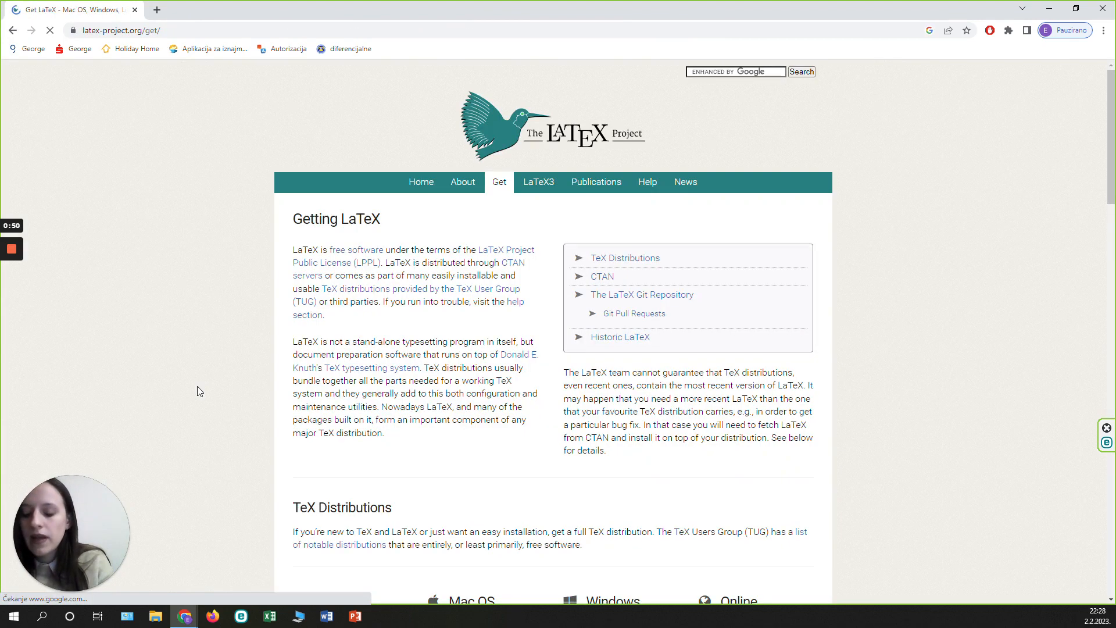
Follow the MiKTeX link among the Windows distributions and download the Windows installer basic-miktex-22.10-x64.exe.
scroll(552, 372, down, 1)
scroll(603, 370, down, 3)
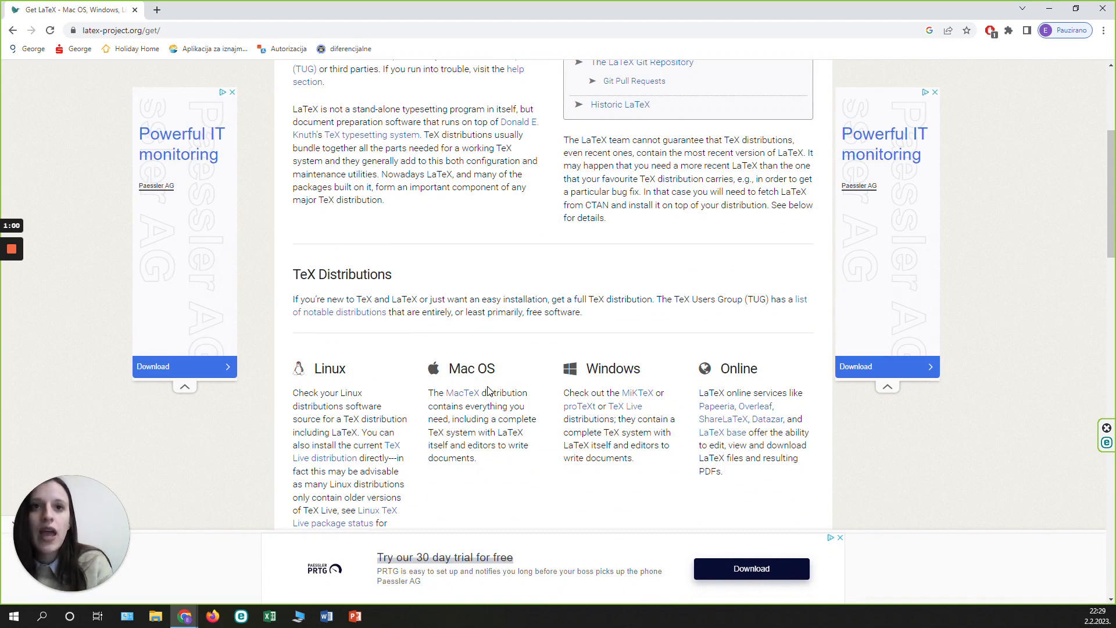
click(637, 394)
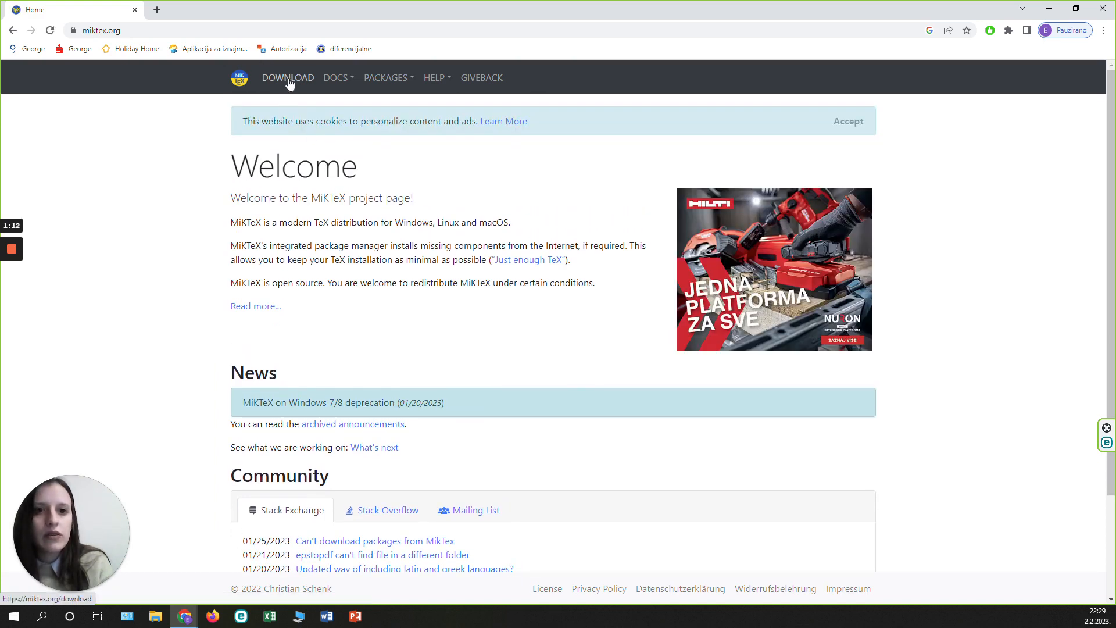
click(288, 78)
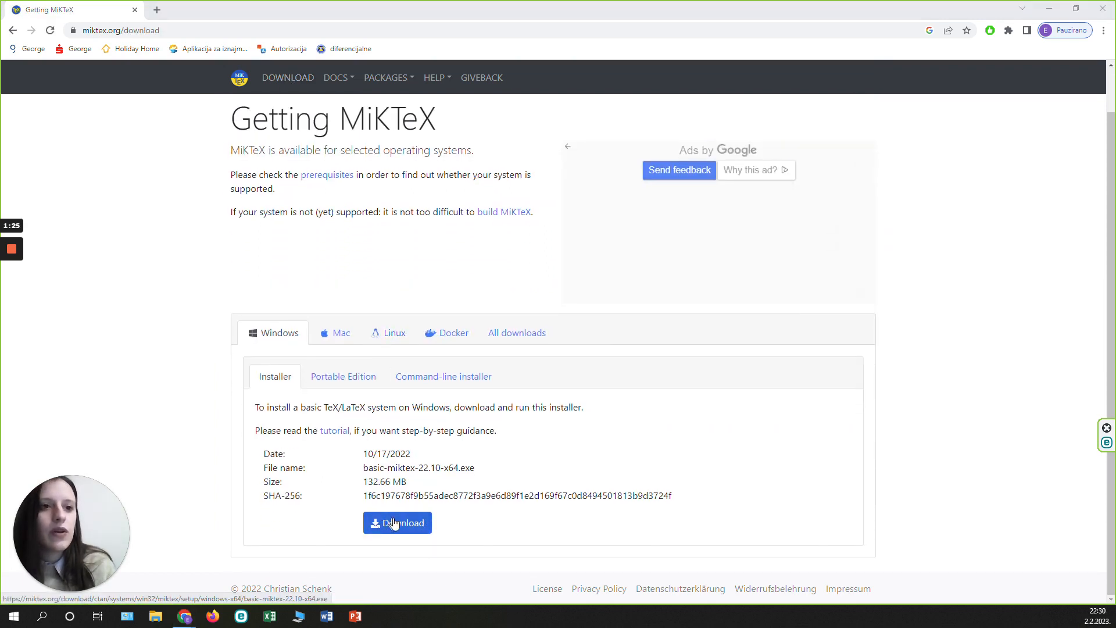
click(397, 524)
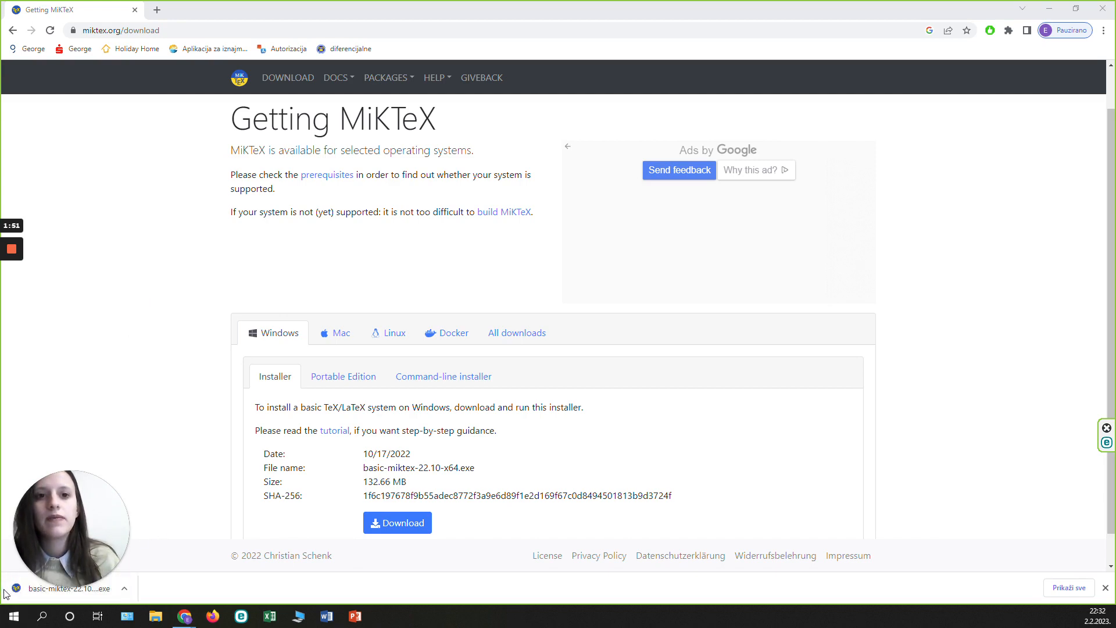
Run the downloaded MiKTeX installer despite the security warning and accept the MiKTeX copying conditions.
click(15, 575)
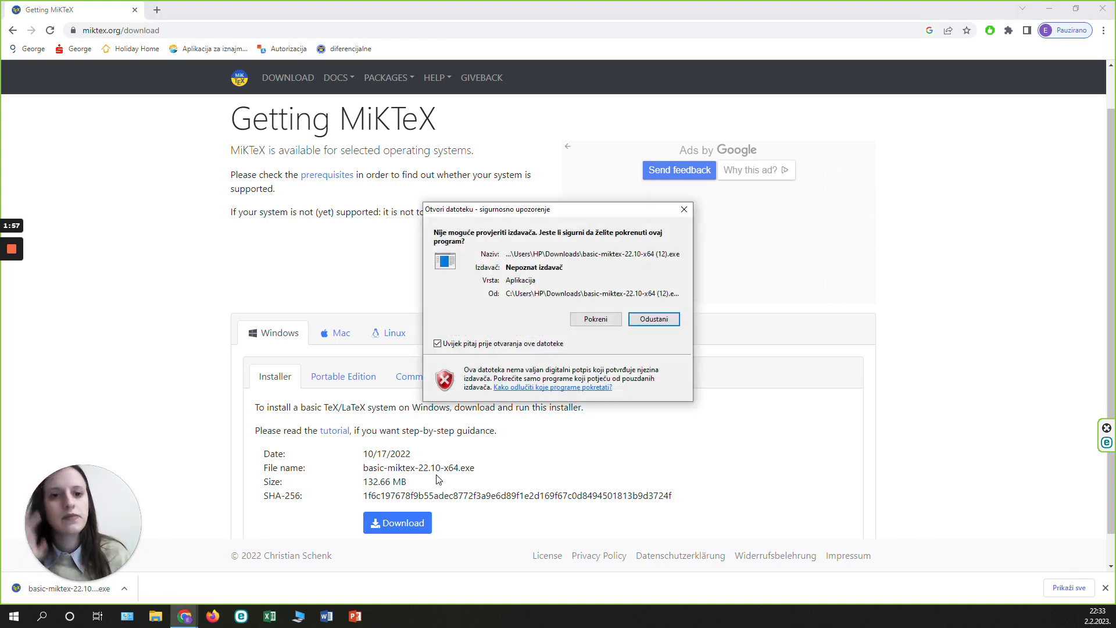
click(591, 323)
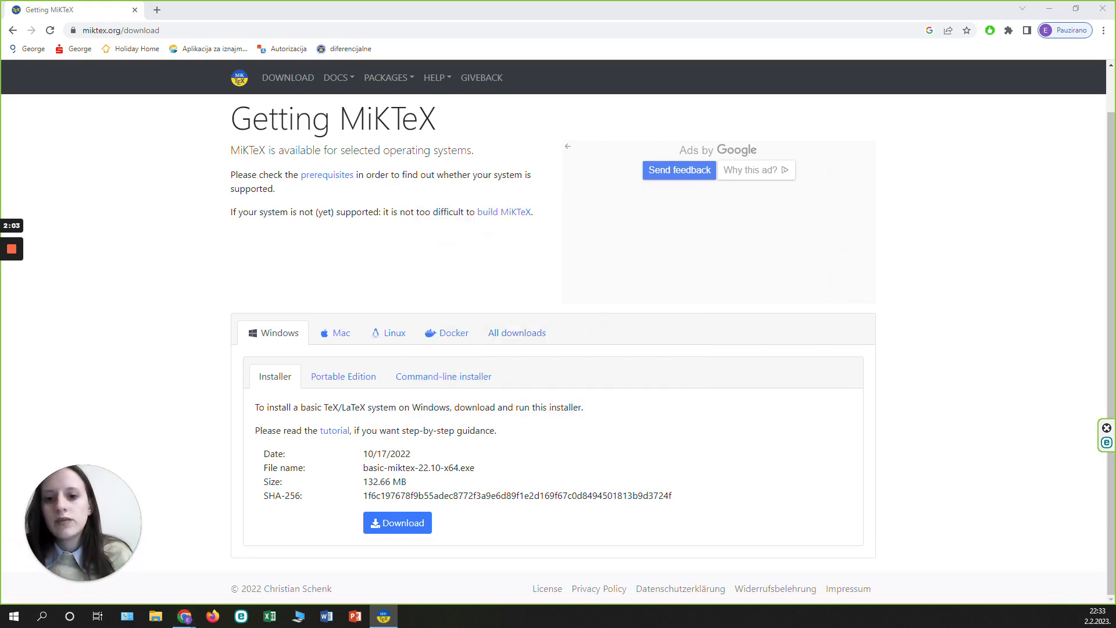
drag(236, 156, 368, 194)
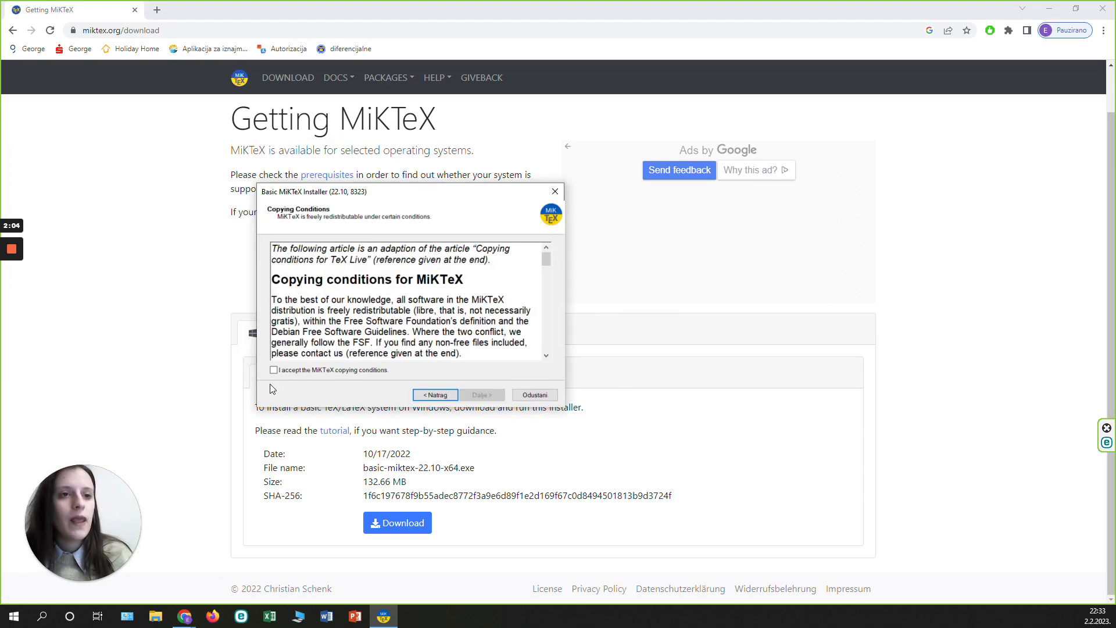
click(287, 371)
click(482, 394)
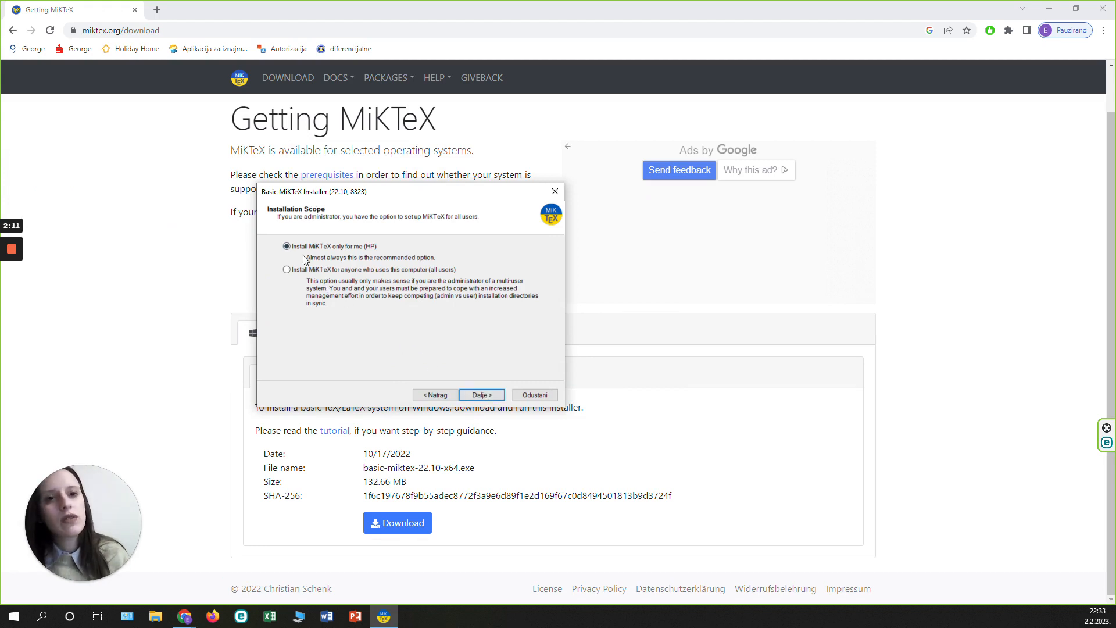
Start installing MiKTeX only for the current user in the default folder, with A4 paper and missing packages set to Ask me first.
click(493, 399)
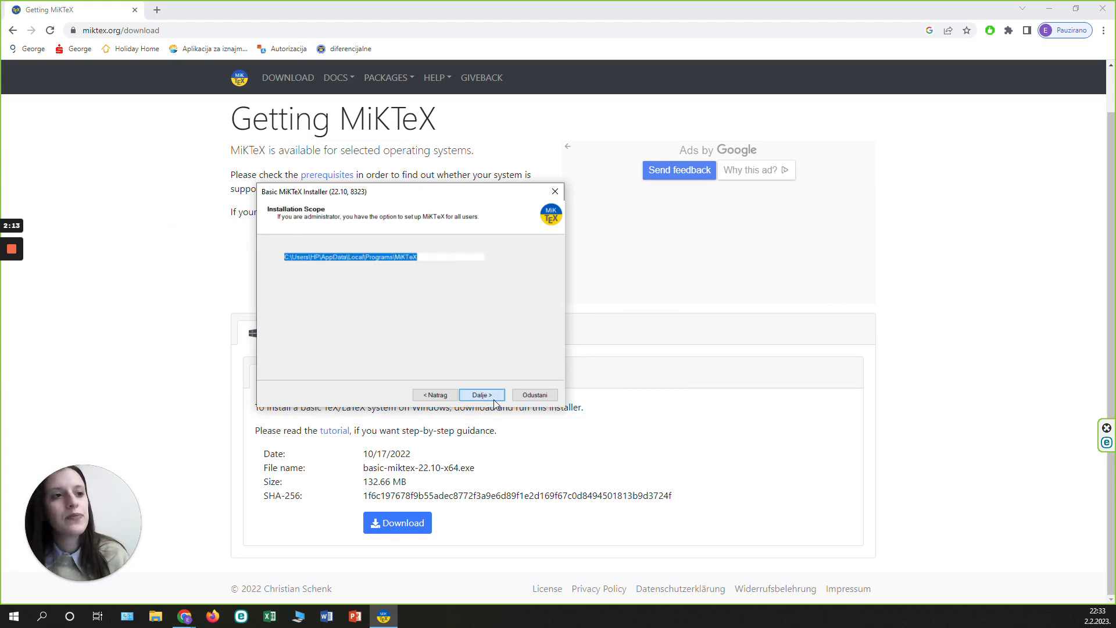
click(493, 398)
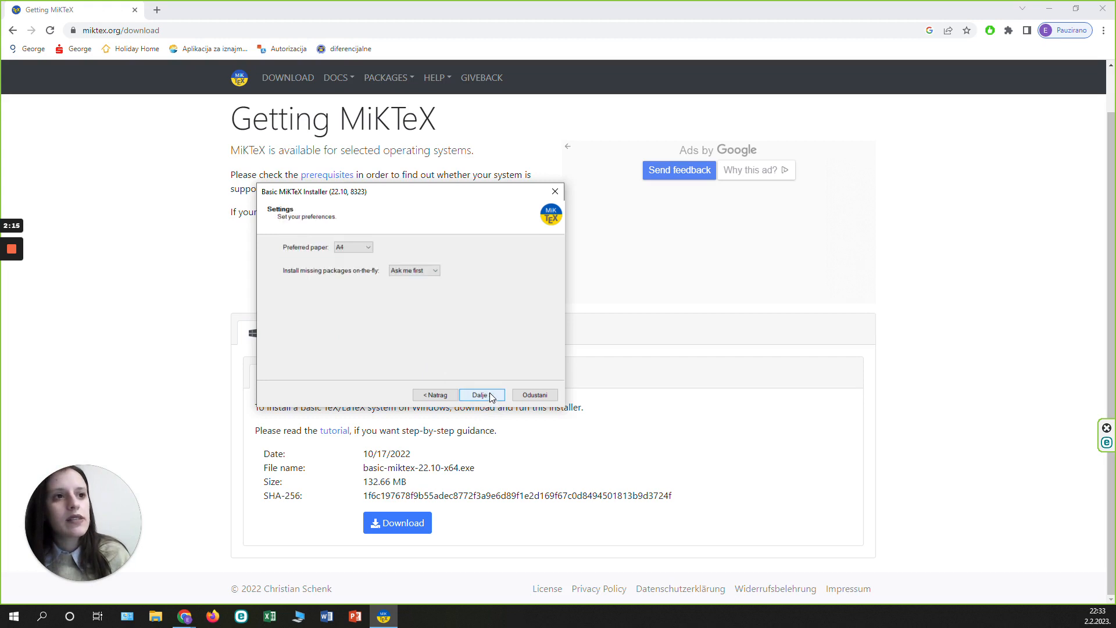
click(491, 397)
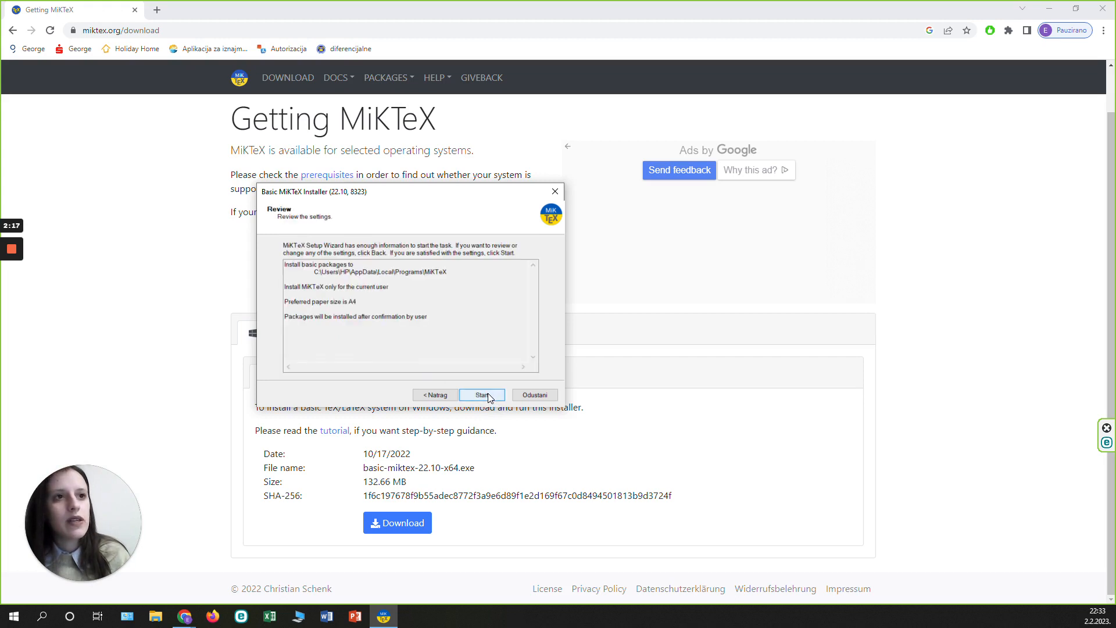
click(488, 398)
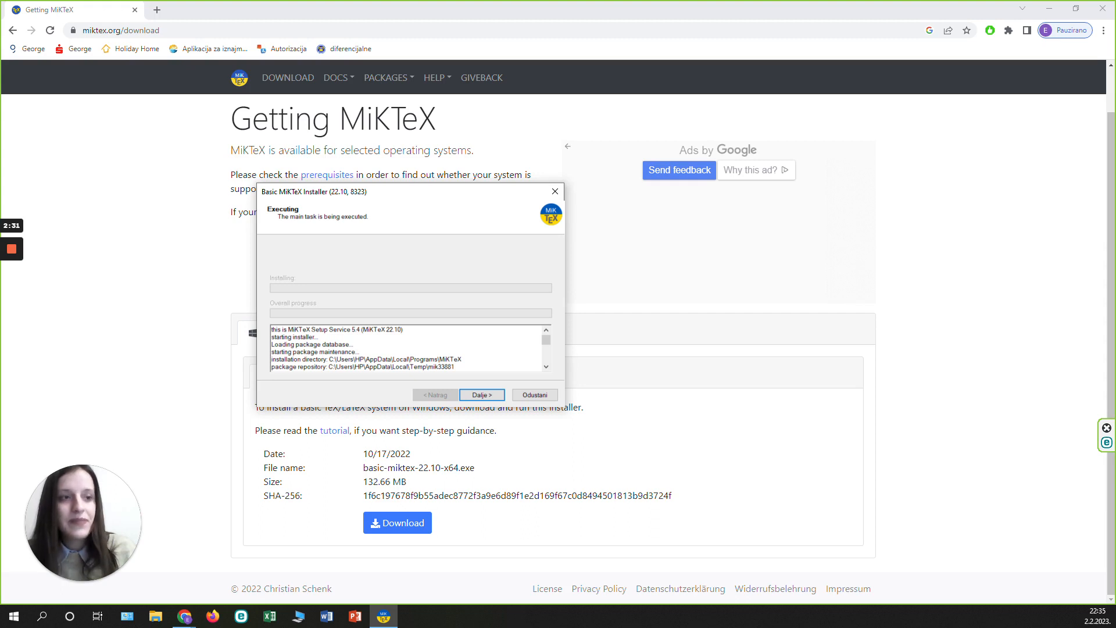
Complete the MiKTeX setup wizard with Check for updates now enabled and close it.
click(484, 397)
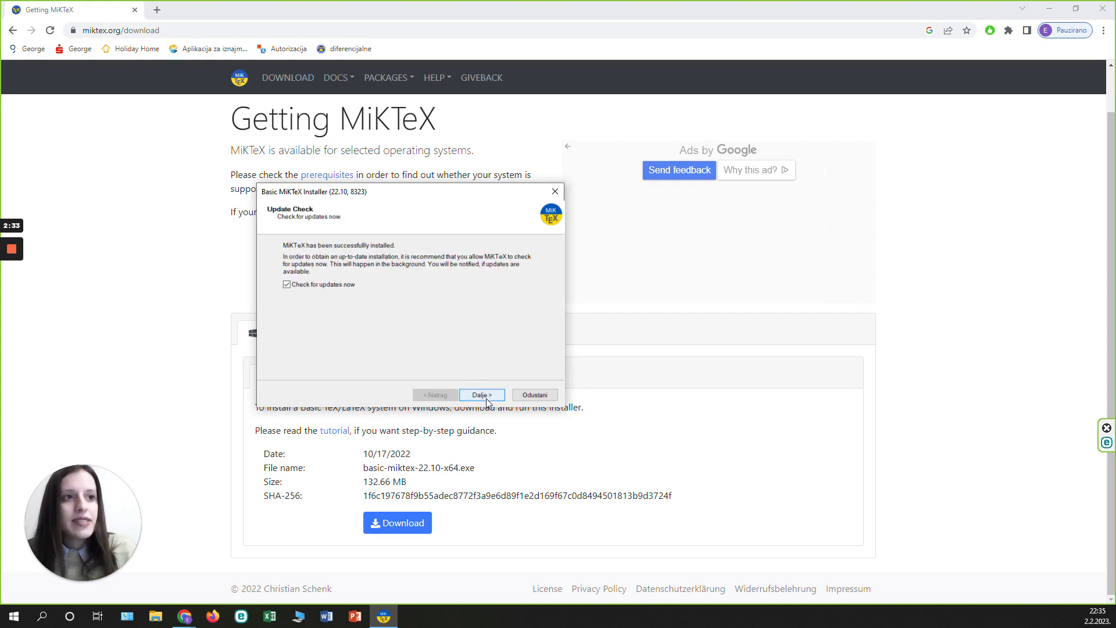
click(484, 397)
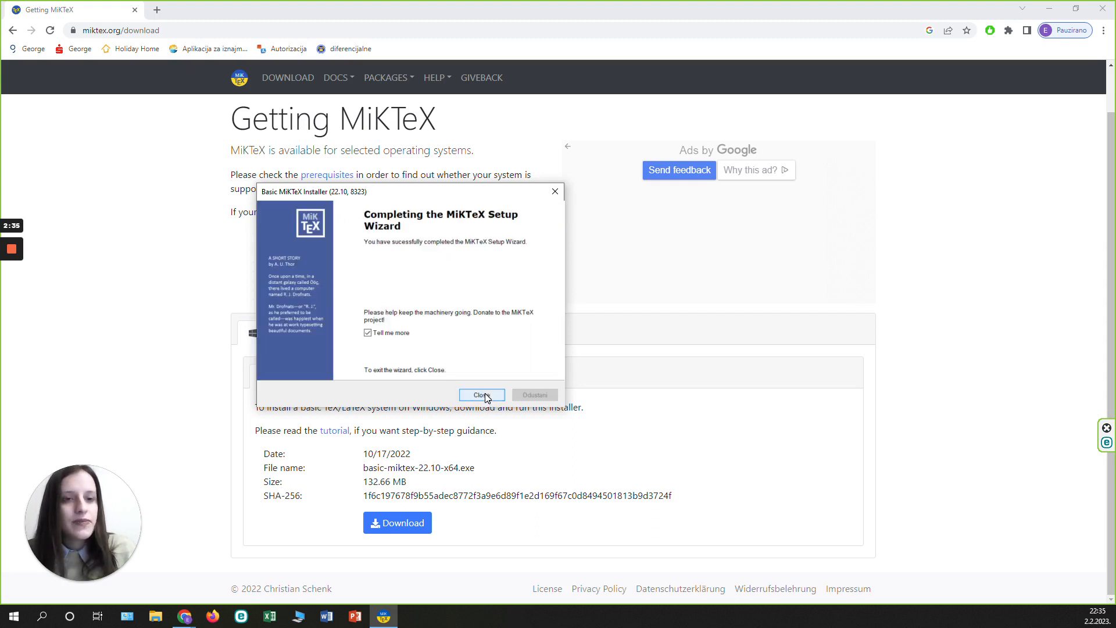
click(485, 396)
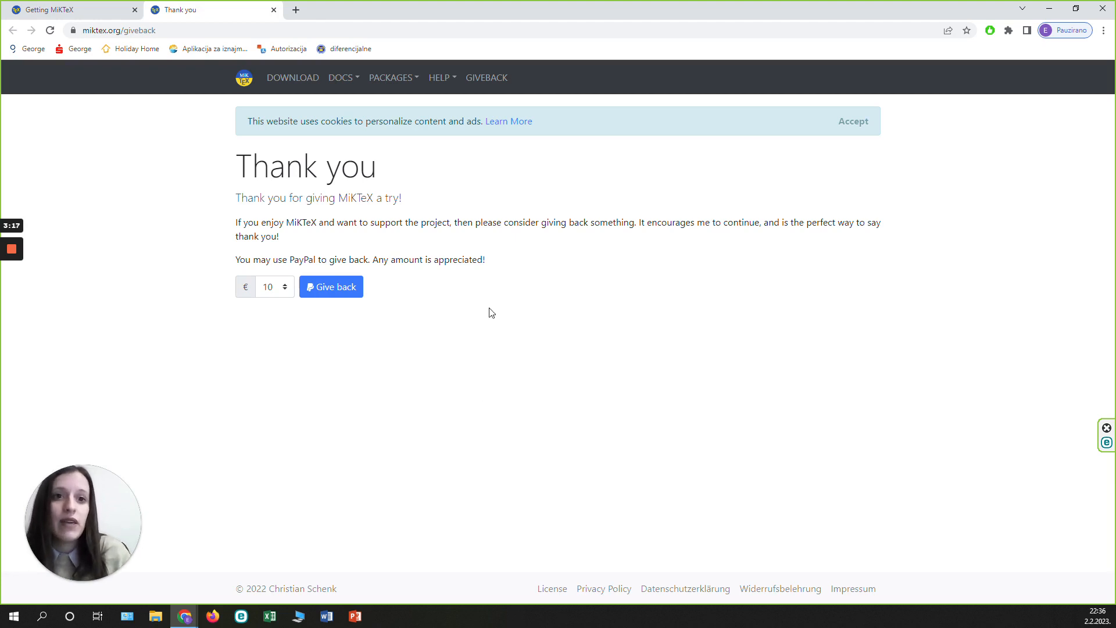
Search for "texmaker download" in a new browser tab.
click(295, 10)
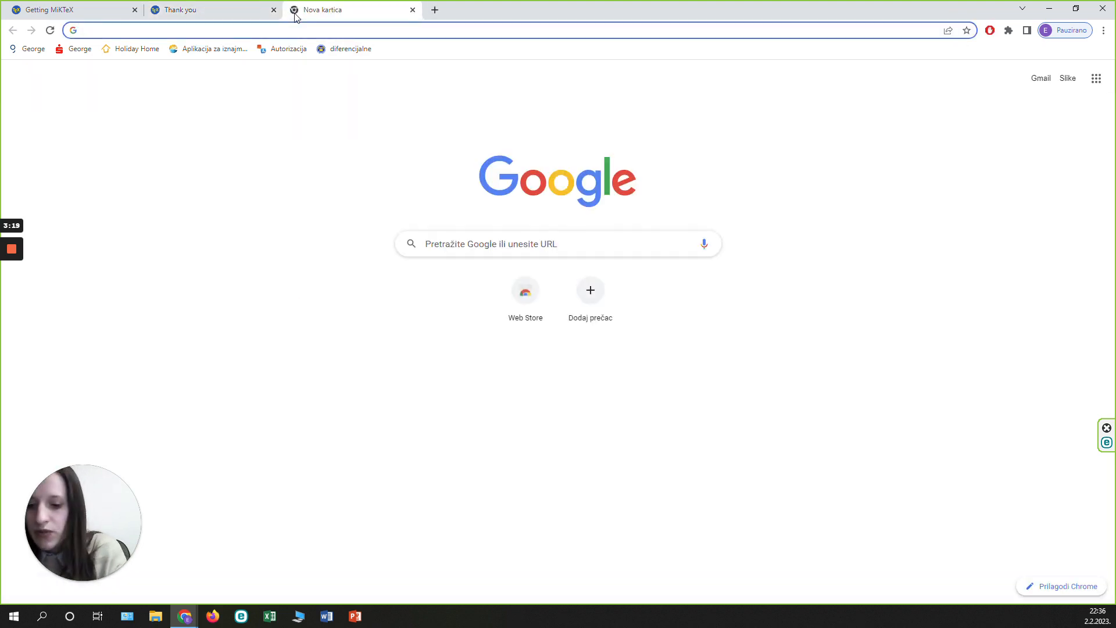
text(tex)
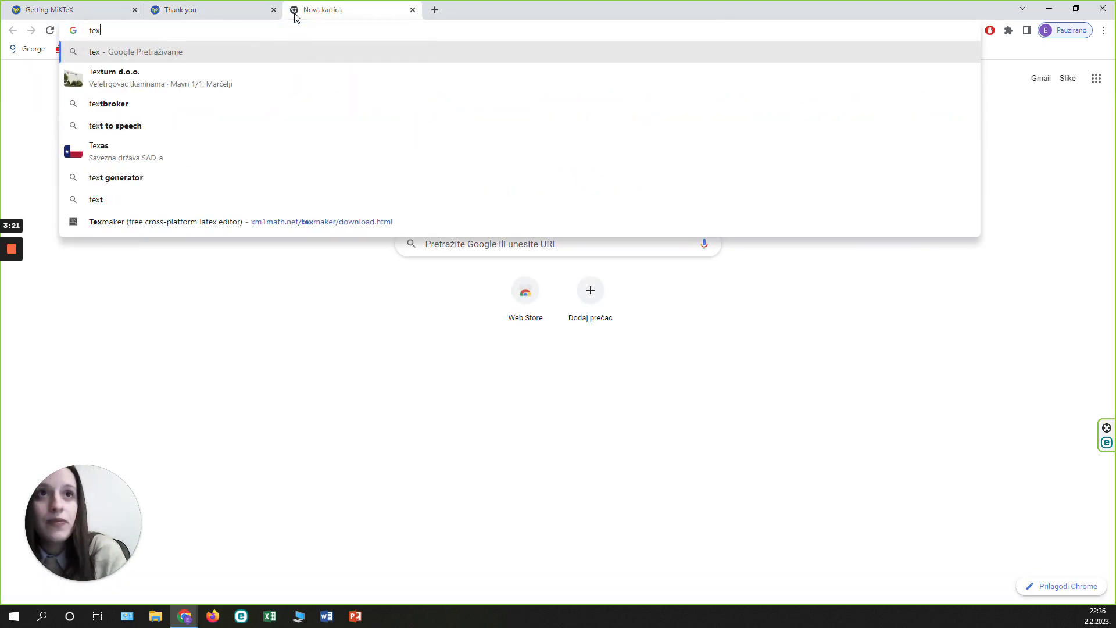
text(maker)
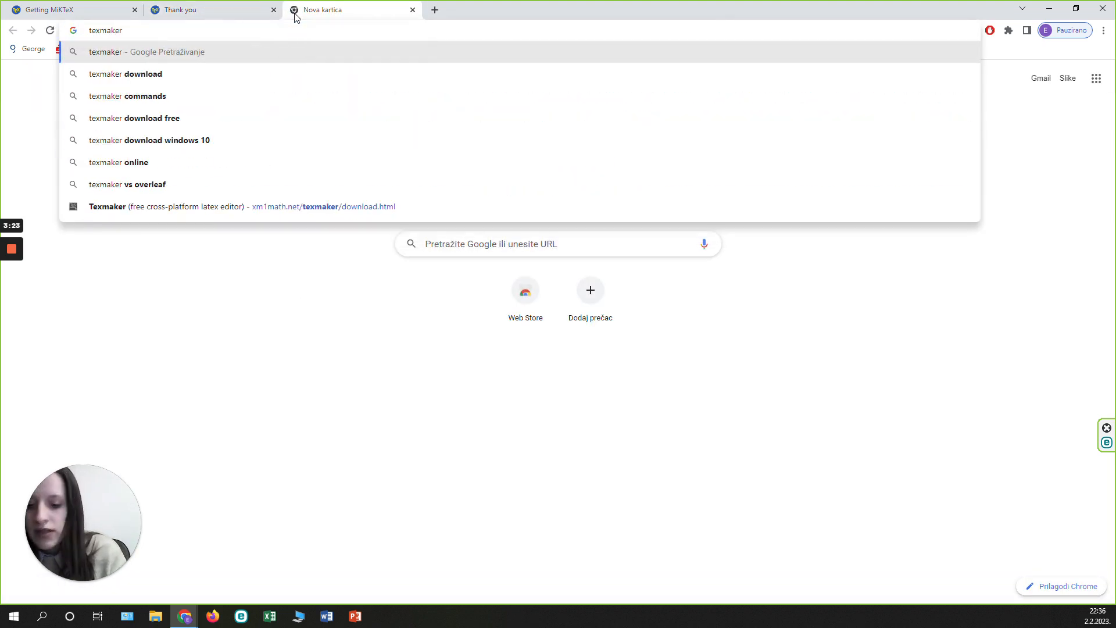
text( download)
key(Return)
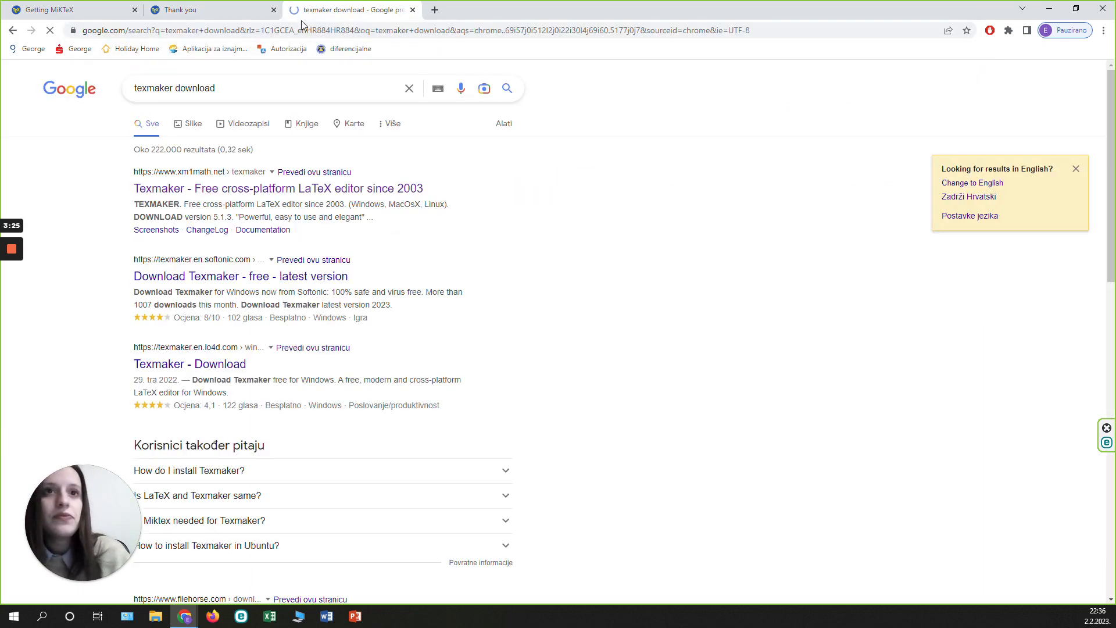
Open the official Texmaker site at xm1math.net and download the Windows installer Texmaker_5.1.3_Win_x64.msi.
click(176, 195)
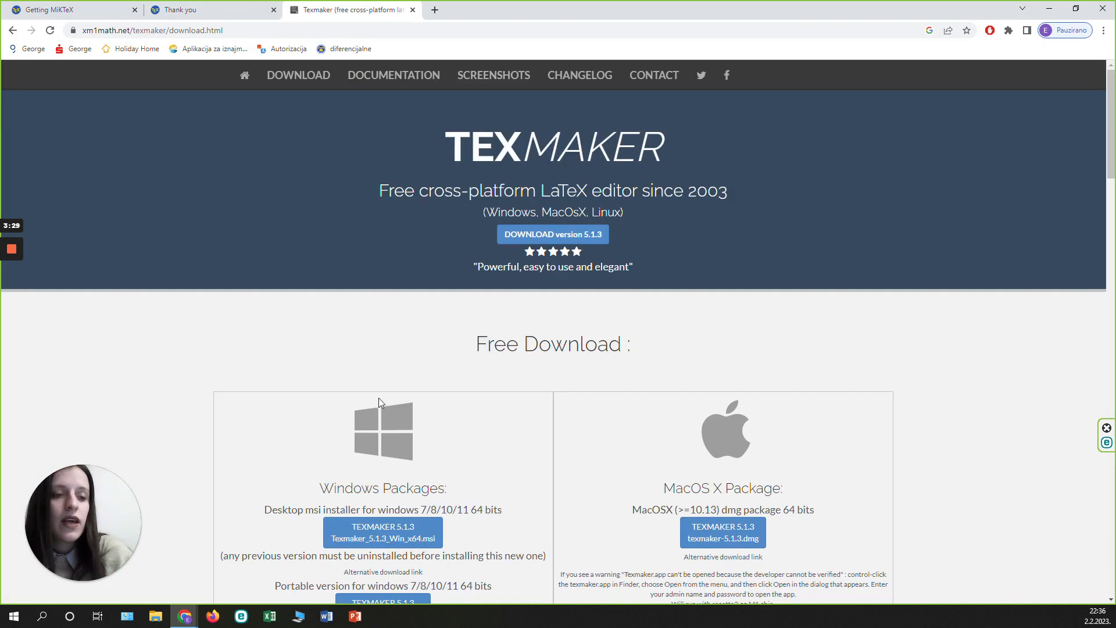
scroll(378, 407, down, 2)
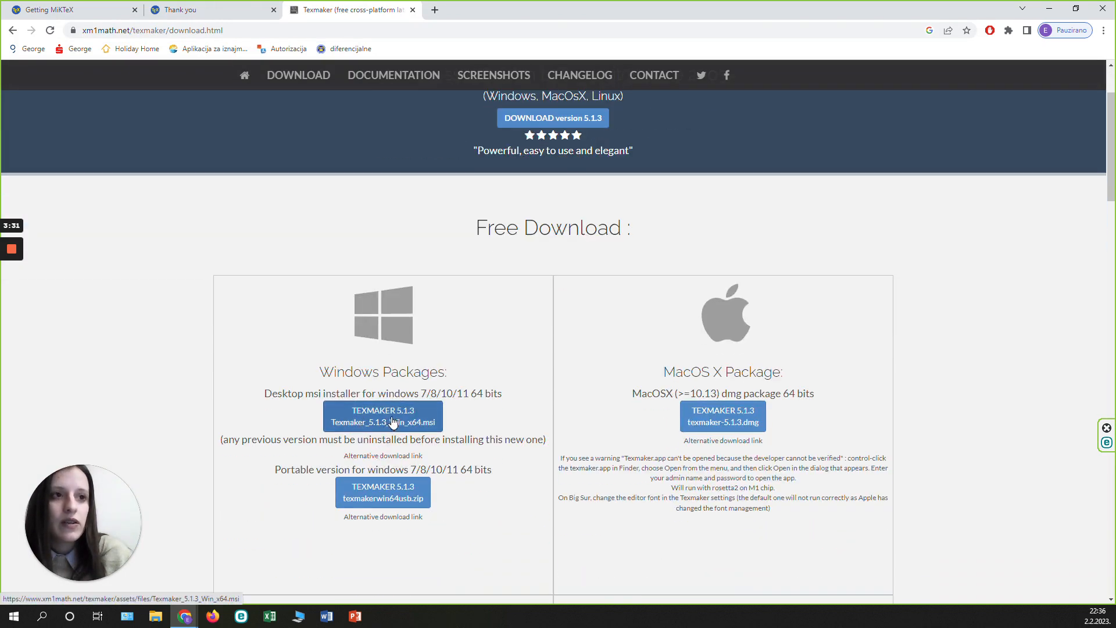
click(394, 422)
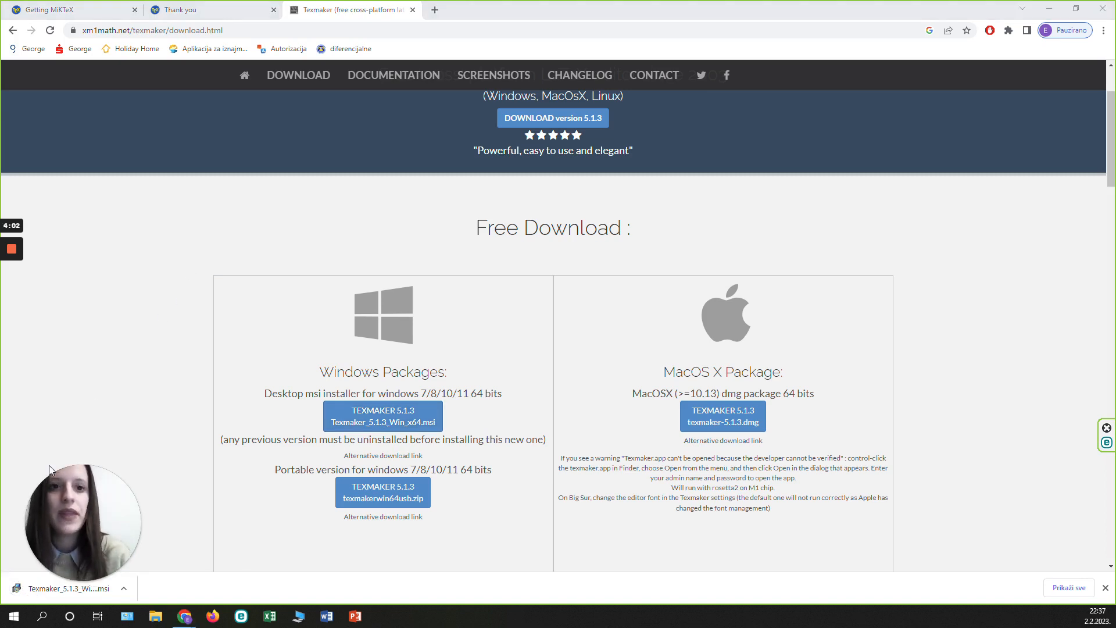
Run the downloaded Texmaker 5.1.3 installer, accept the License Agreement, and install with default options, launching Texmaker when setup exits.
click(18, 589)
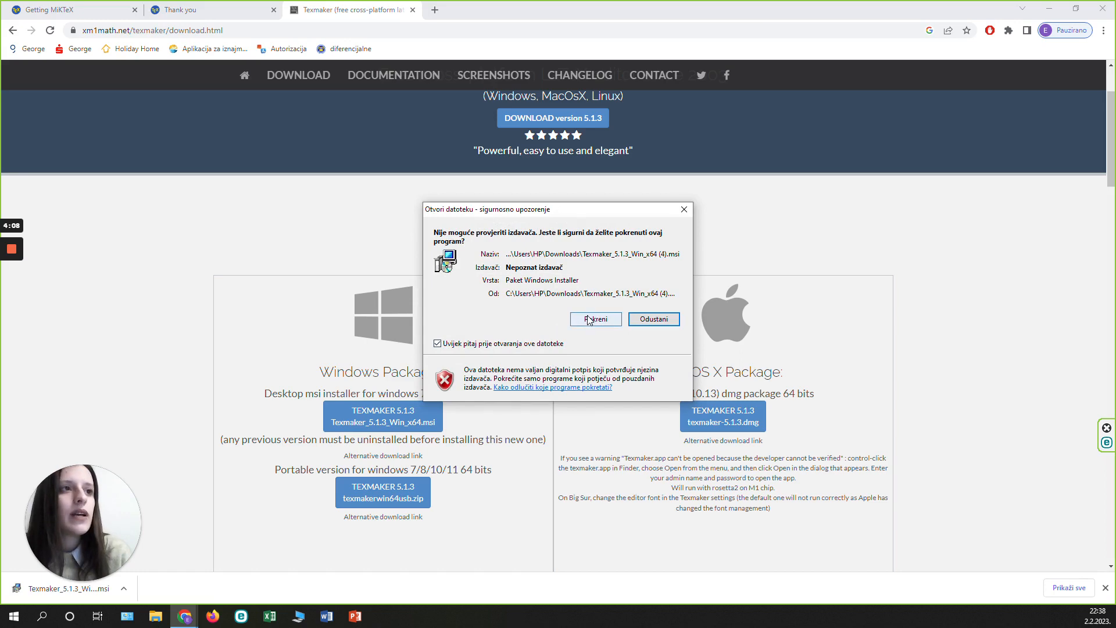
click(588, 319)
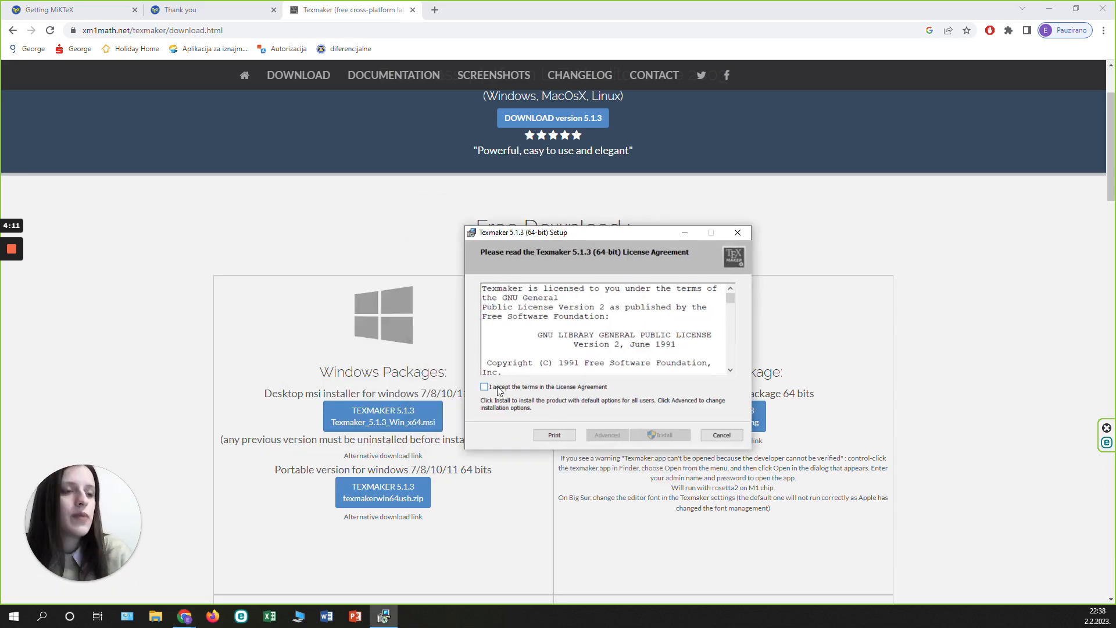
click(498, 388)
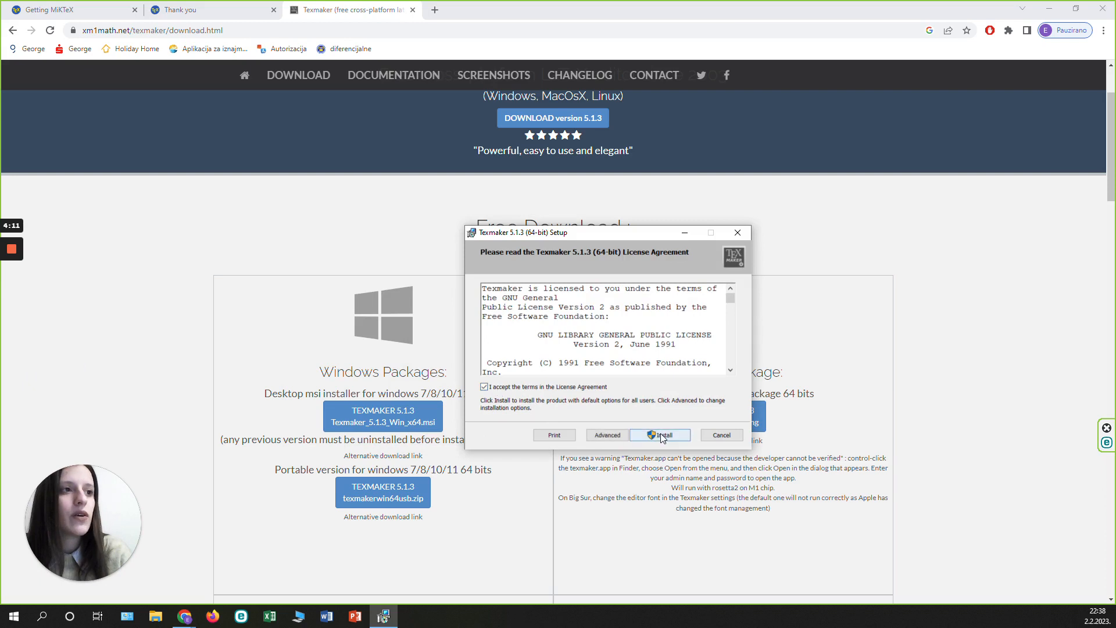
click(662, 436)
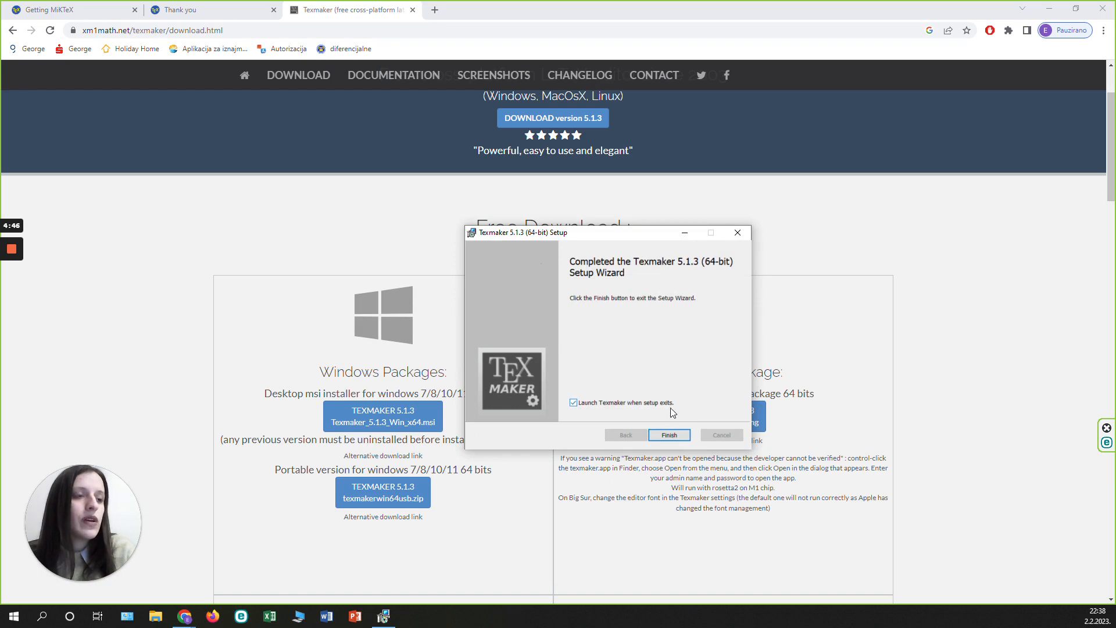
click(678, 437)
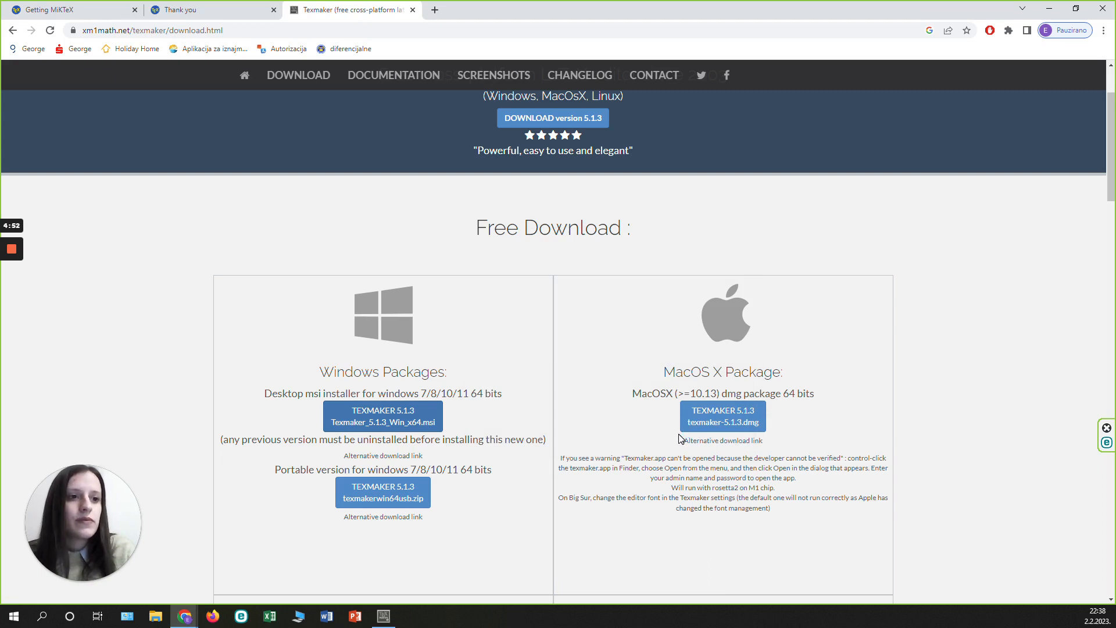
Switch to Texmaker and open its configuration dialog at the Quick Build command settings.
click(390, 621)
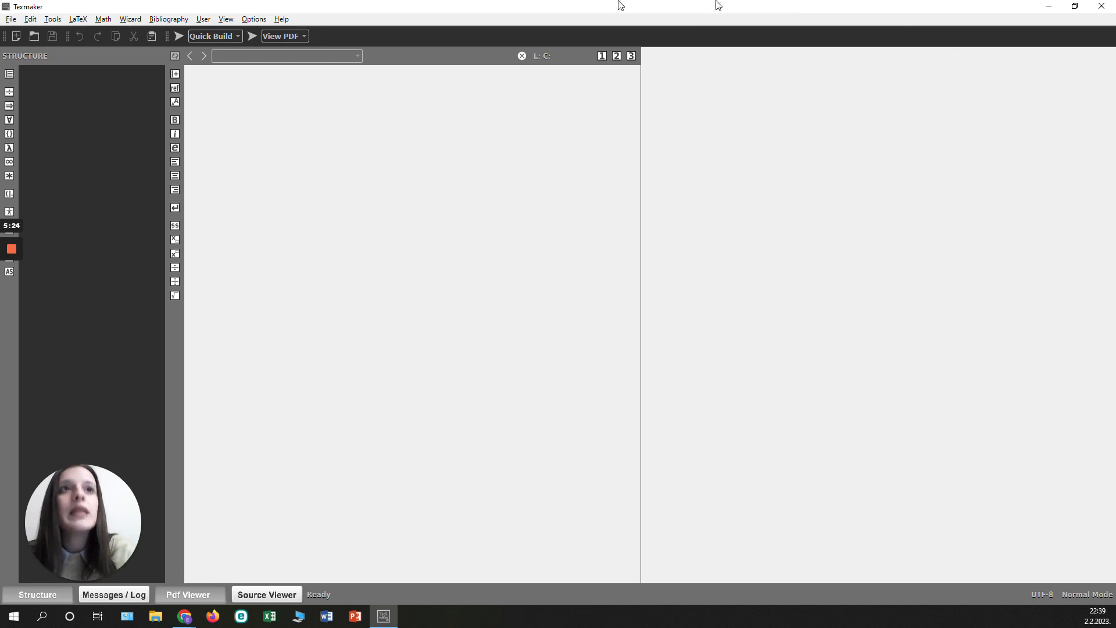
click(254, 19)
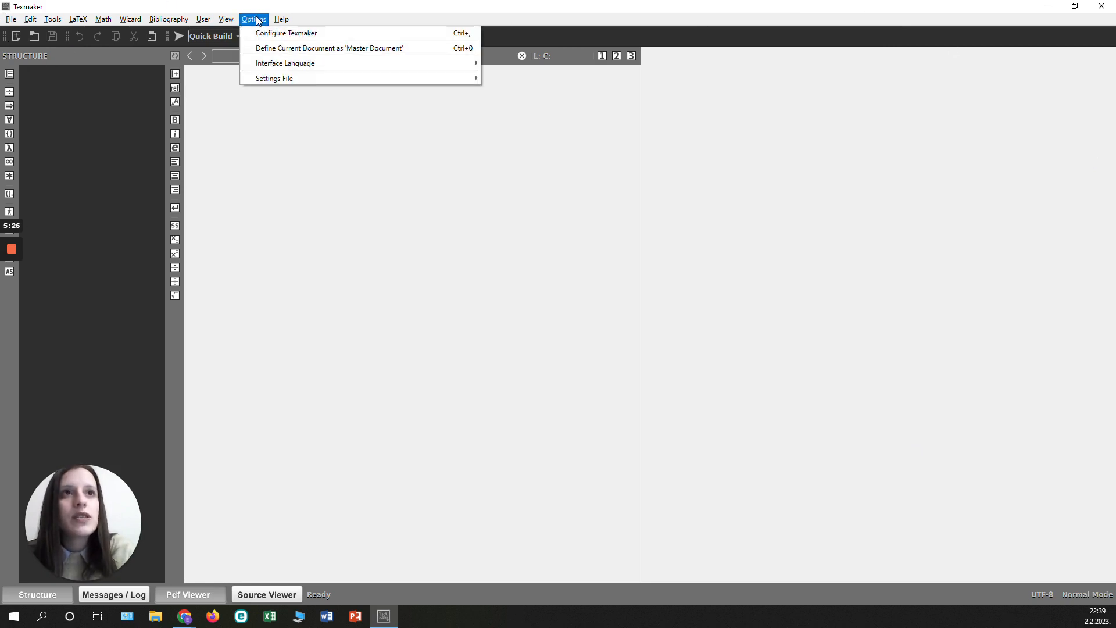
click(260, 34)
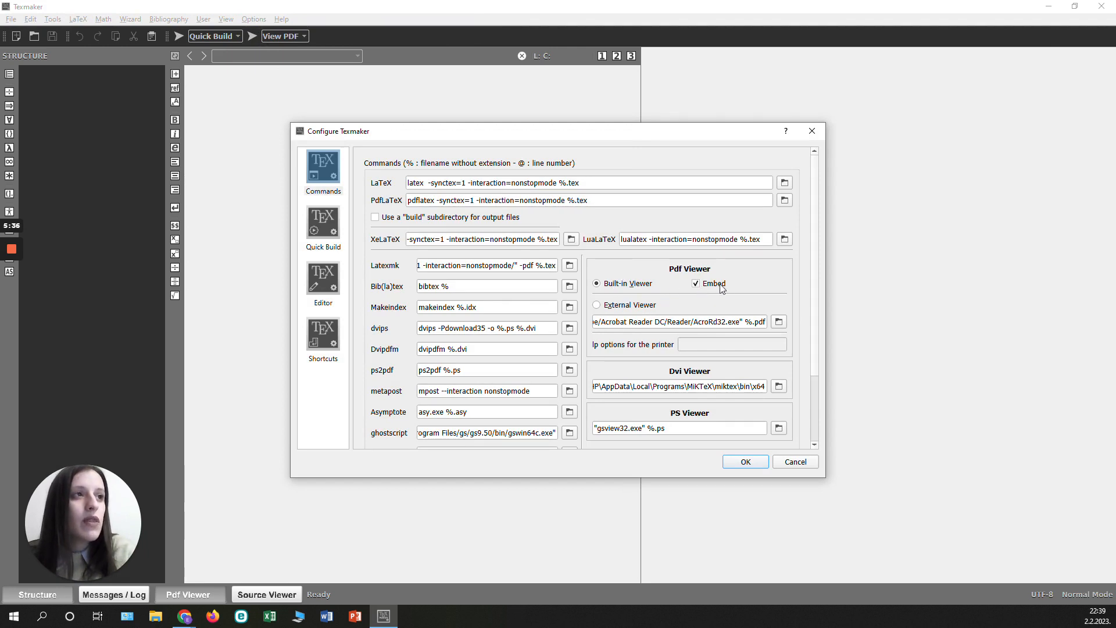
click(328, 227)
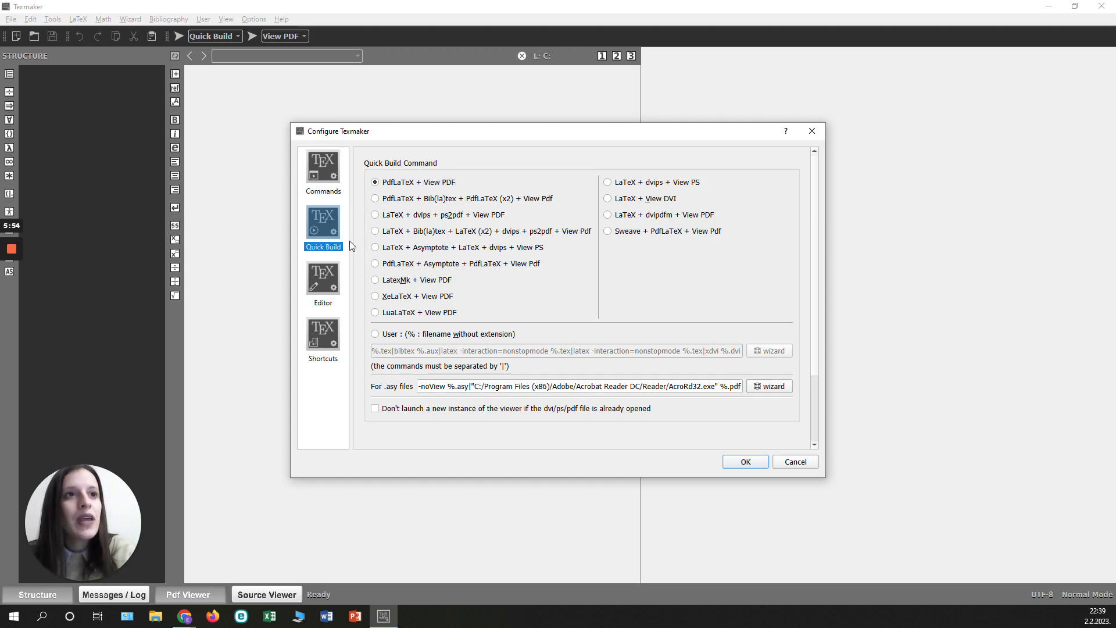
Review the Editor, Shortcuts, Quick Build and Commands settings in the configuration dialog, and close it with OK.
click(331, 286)
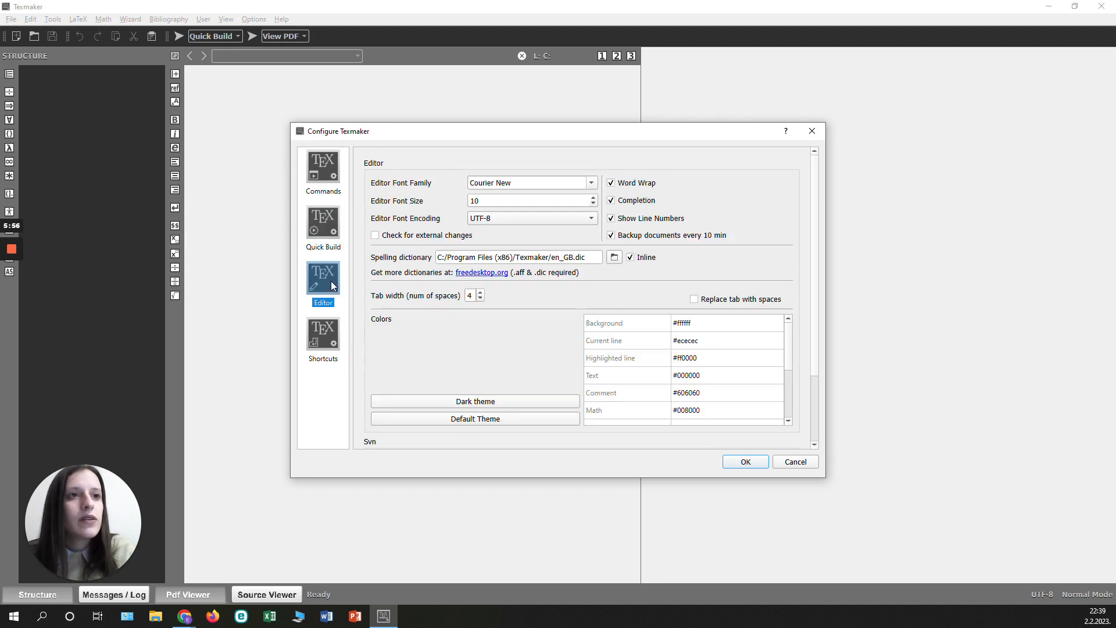
click(611, 218)
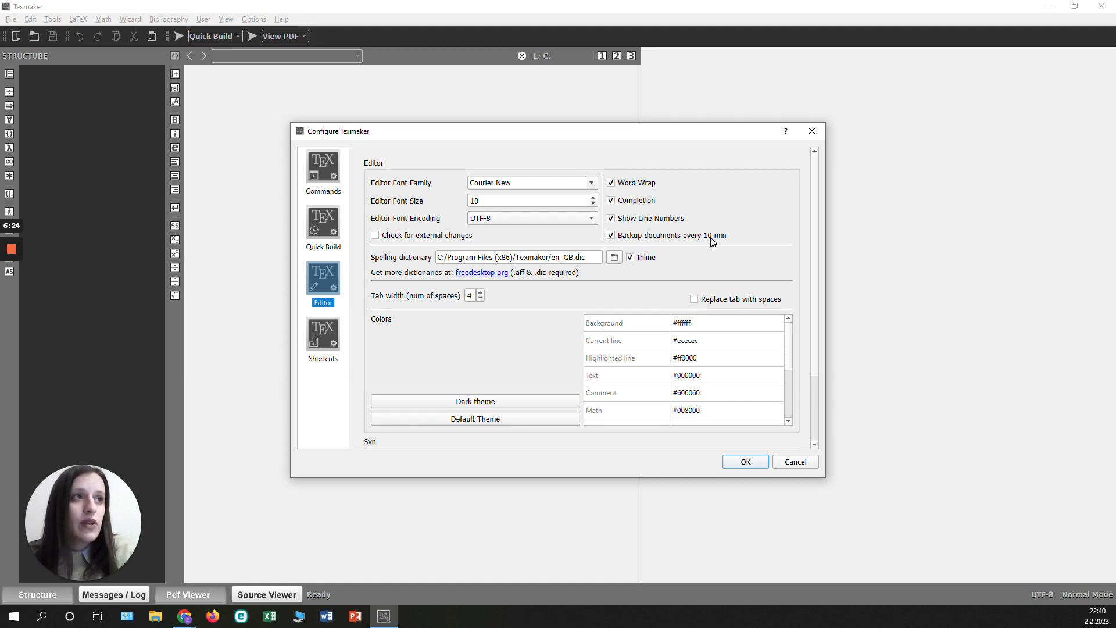
click(333, 336)
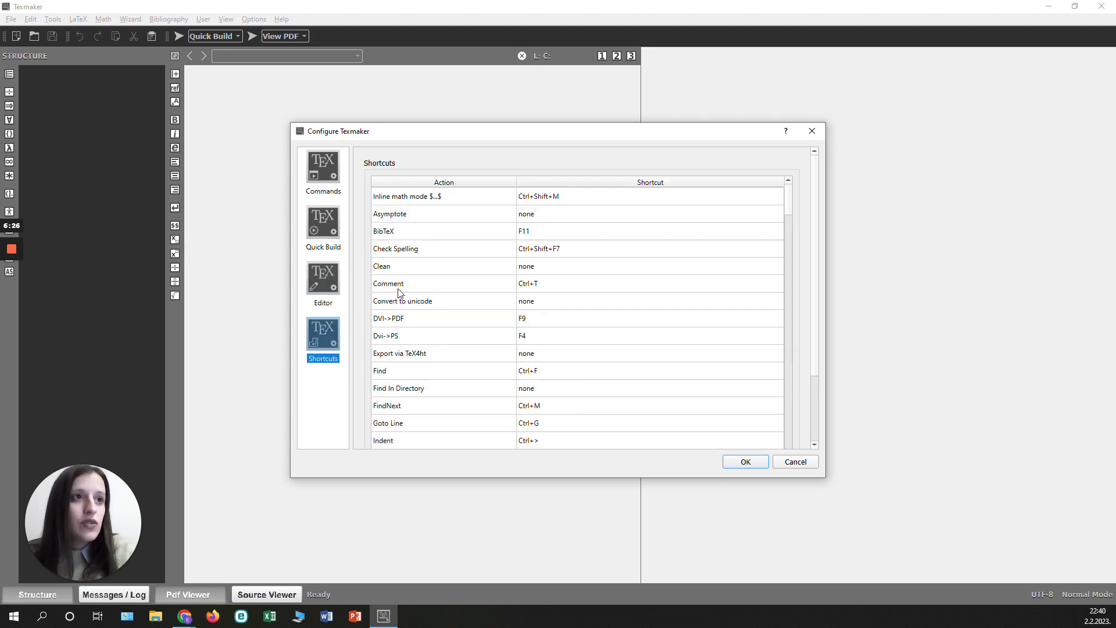
click(322, 229)
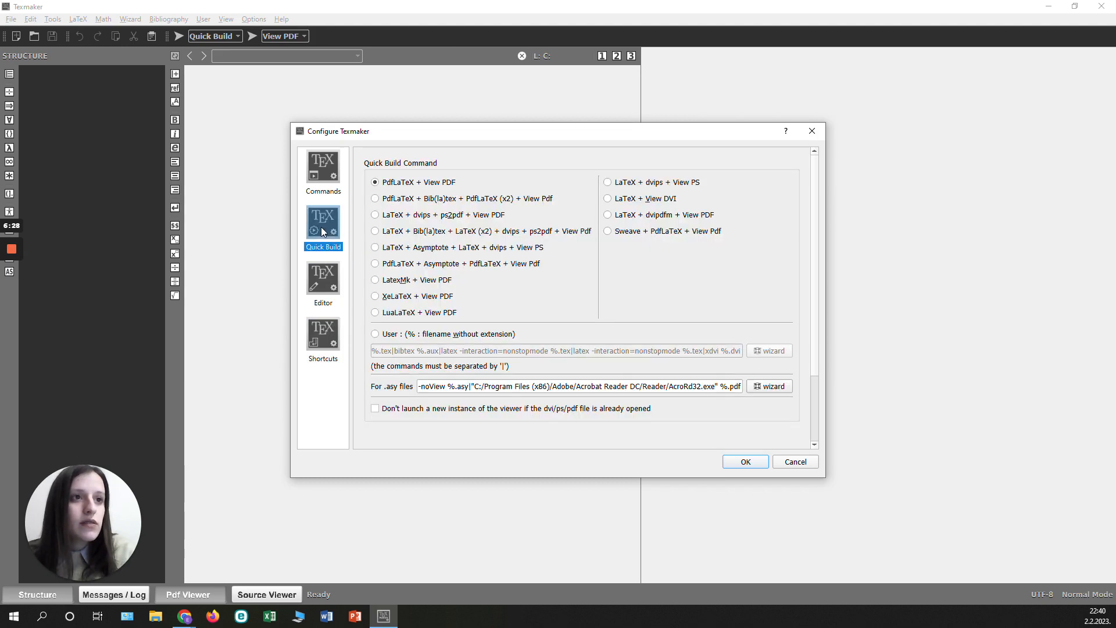
click(324, 179)
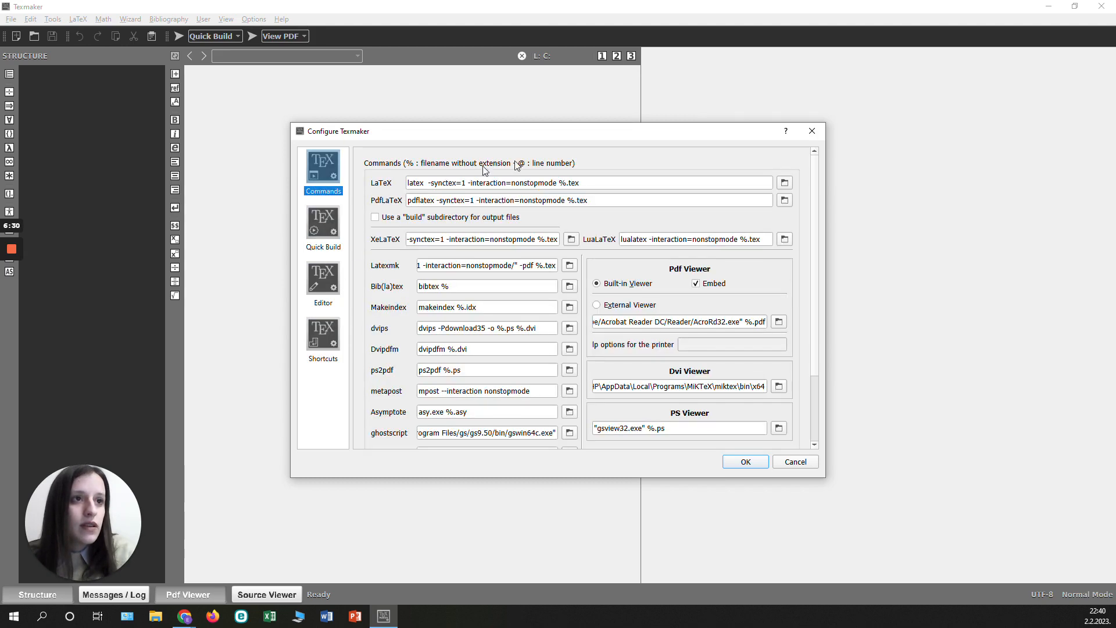
scroll(577, 343, down, 3)
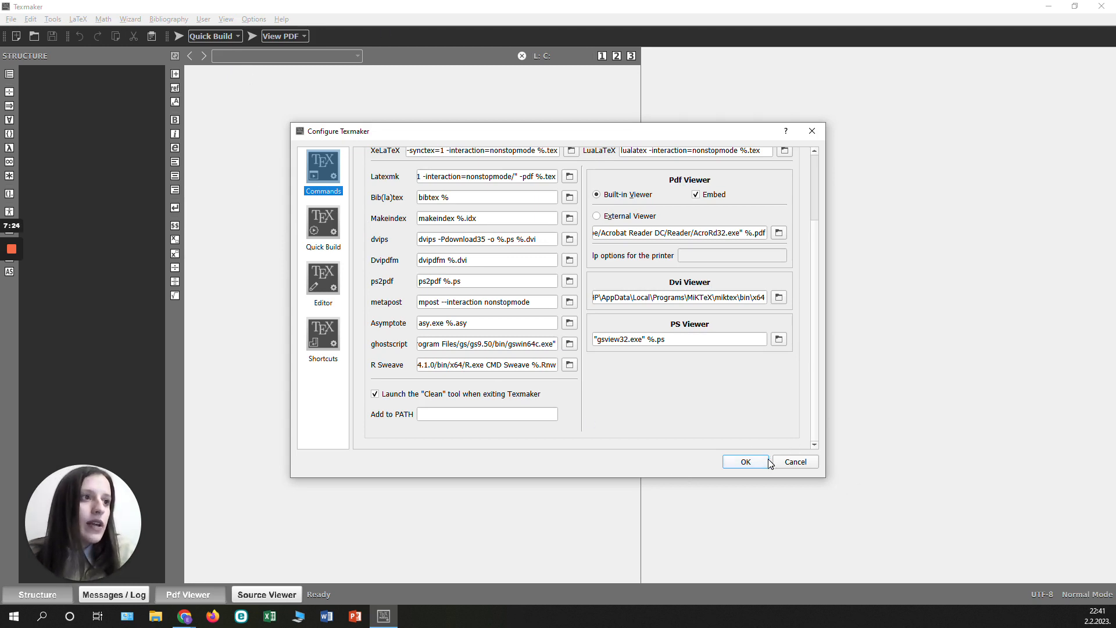
click(744, 462)
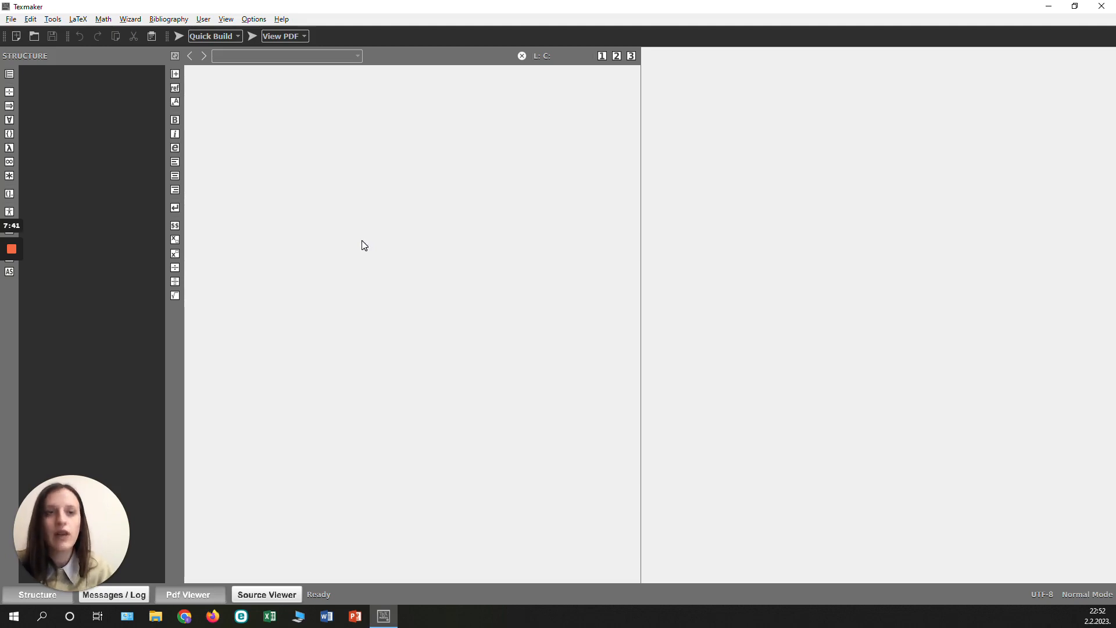
Create a new document and save it on the desktop as "First LaTeX document" in TeX format.
click(10, 19)
click(24, 34)
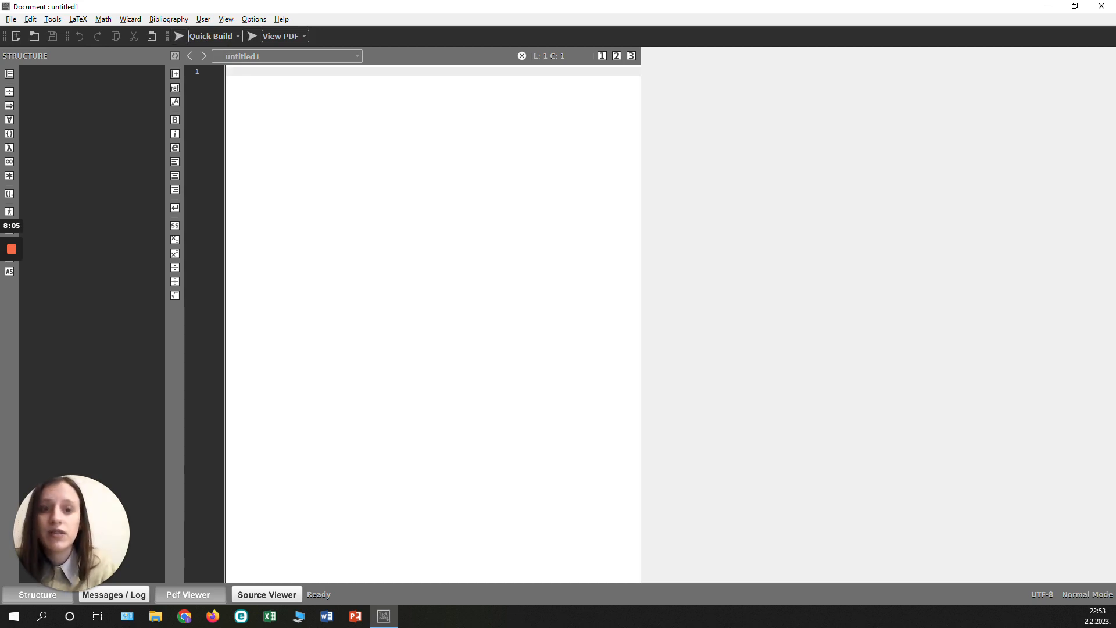
click(12, 20)
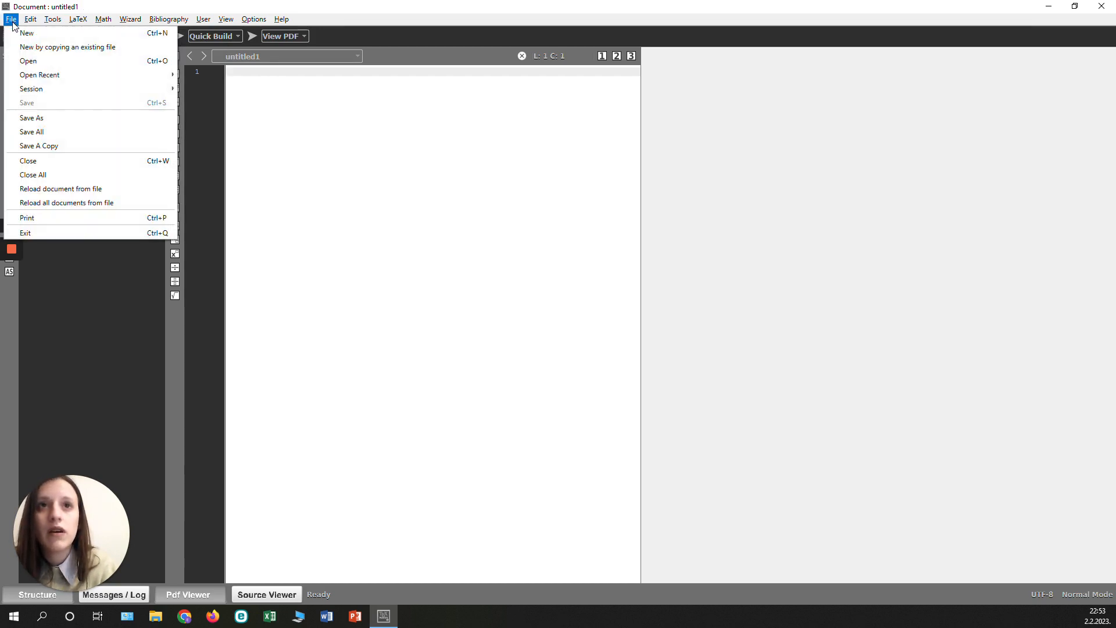
click(34, 118)
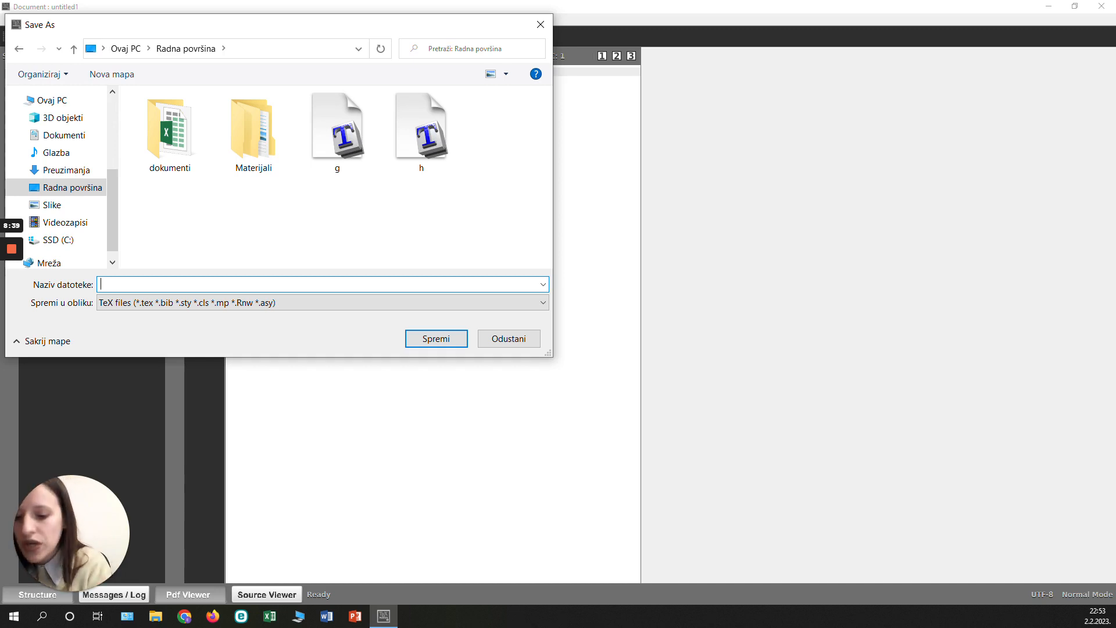
text(F)
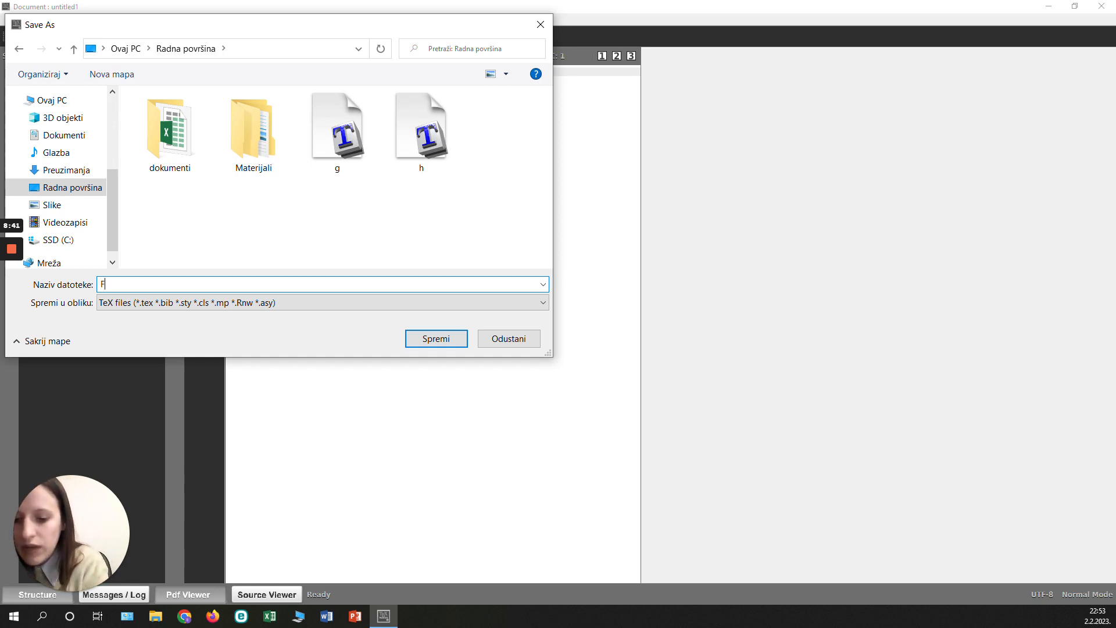
text(irst )
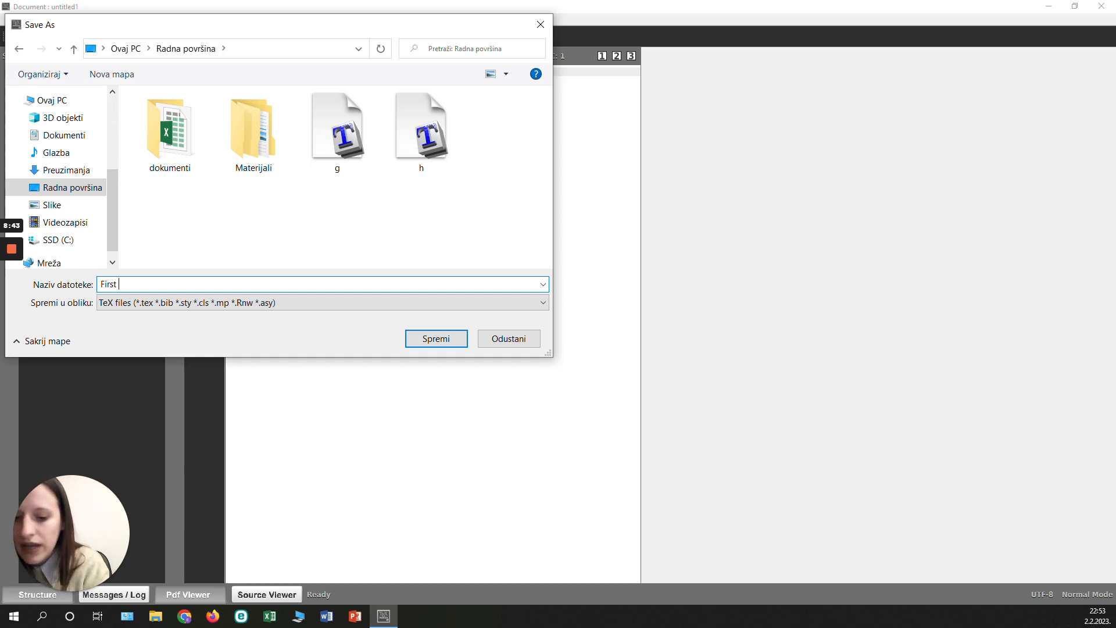
text(LaT)
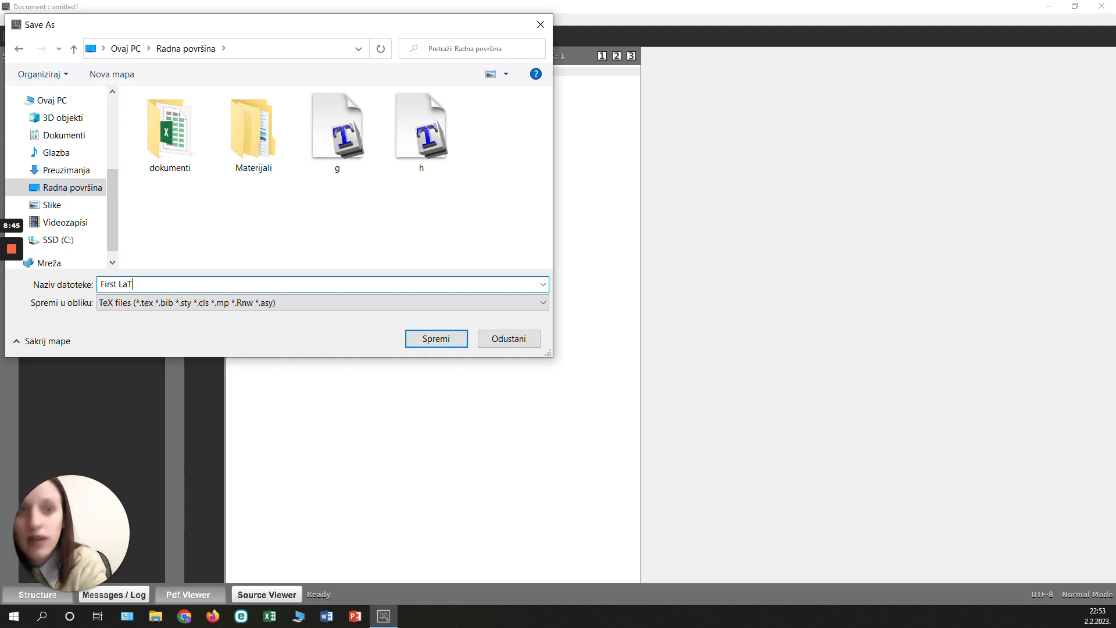
text(eX document)
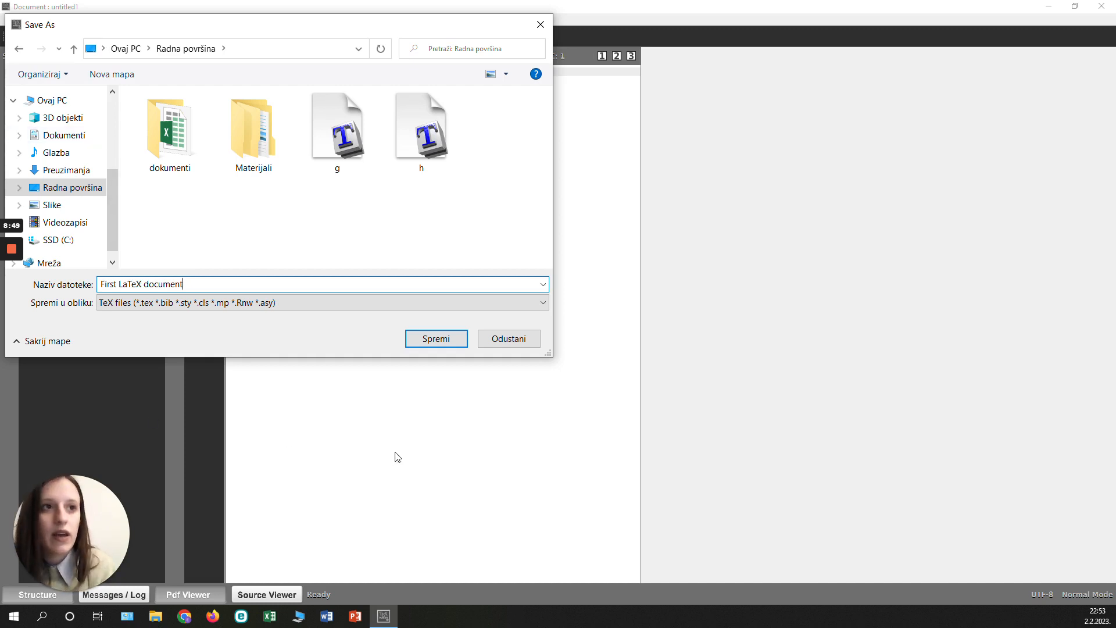
click(429, 346)
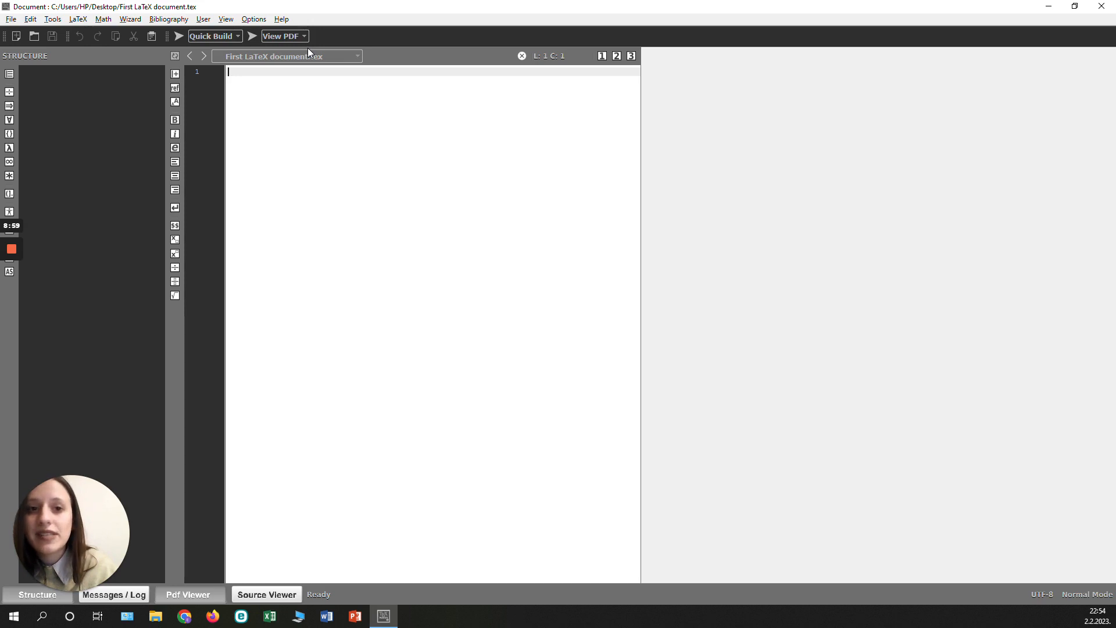
Write the document class declaration \documentclass[12pt]{article} on the first line.
text(\docu)
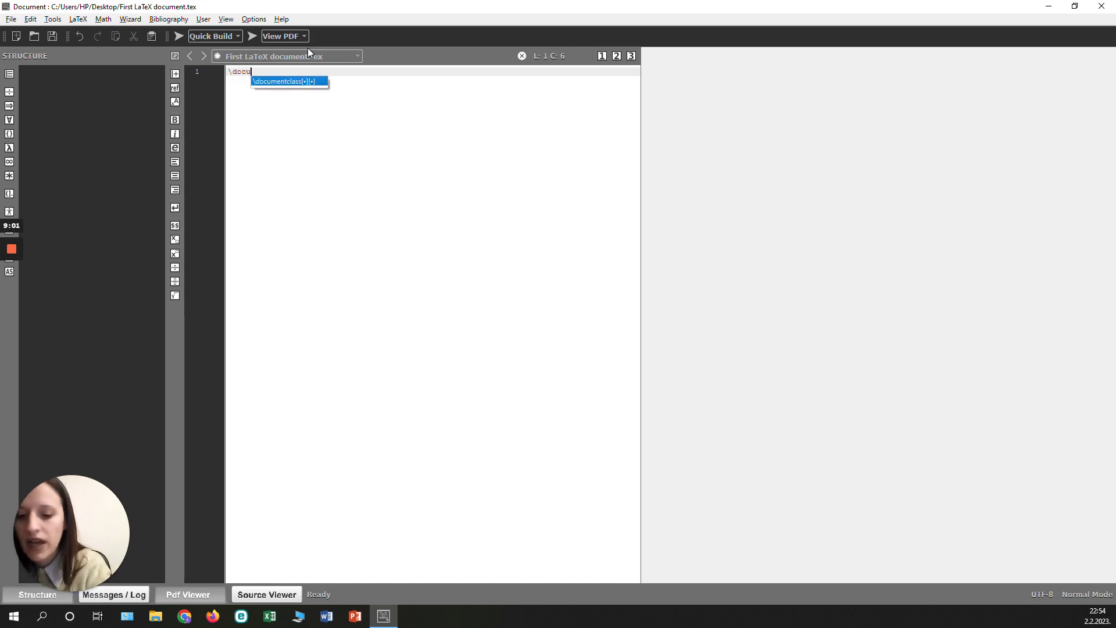
text(ment cl)
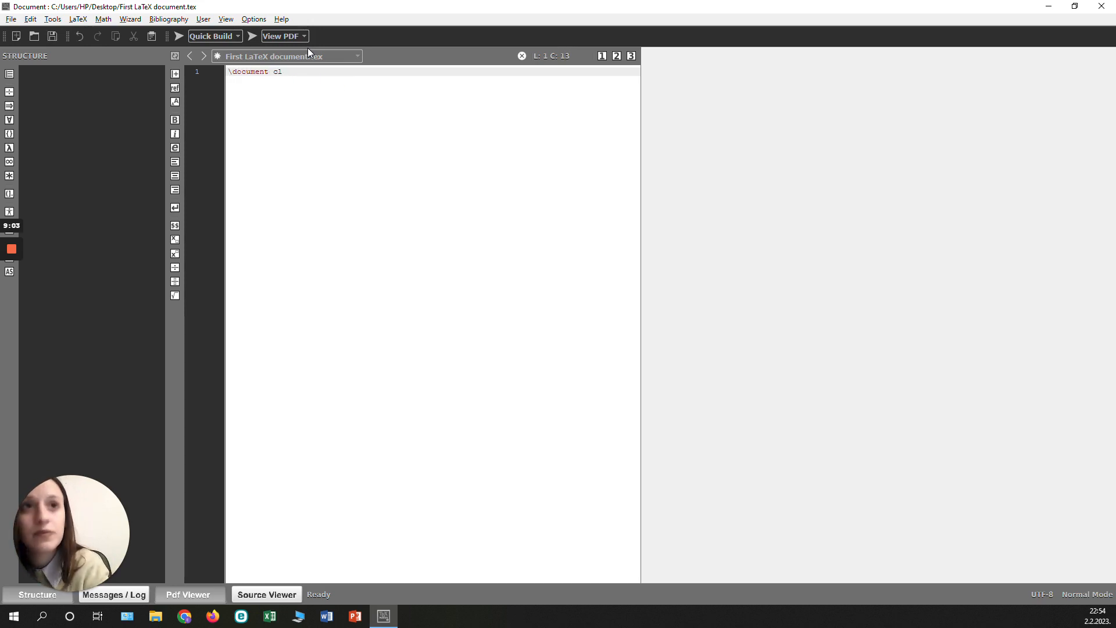
key(BackSpace)
key(BackSpace)
key(BackSpace)
text(class)
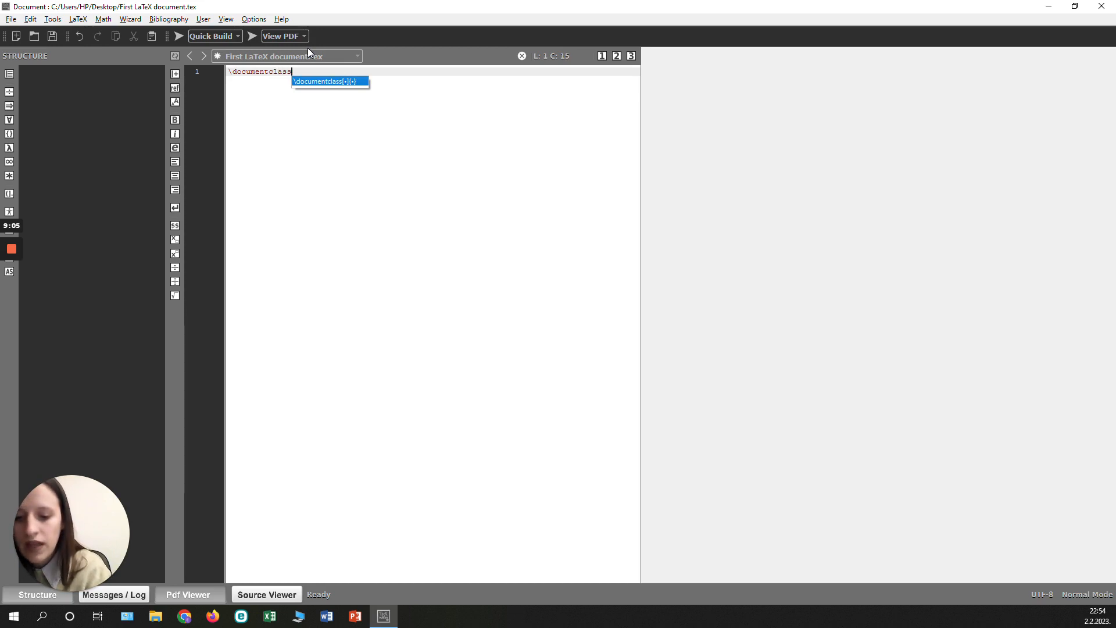
text([1)
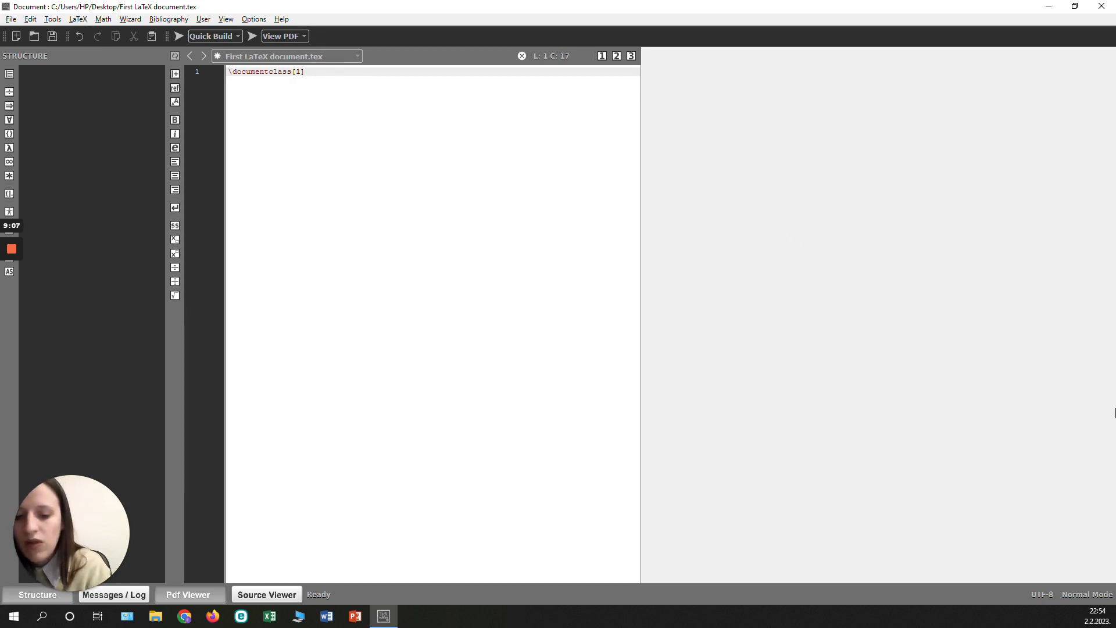
text(2pz)
key(BackSpace)
text(t])
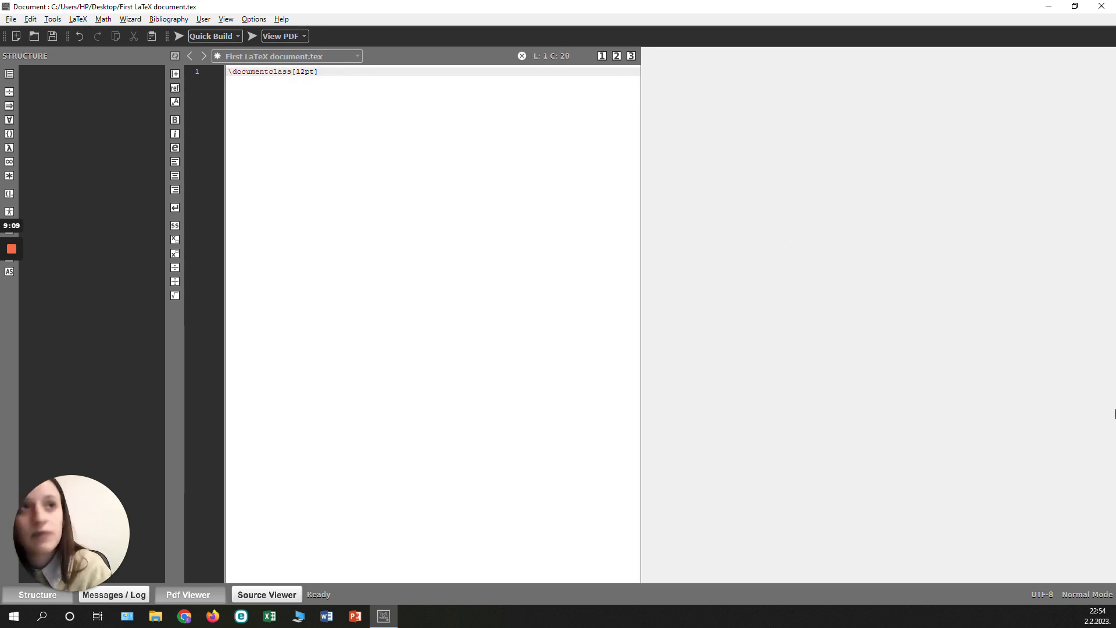
text({arti)
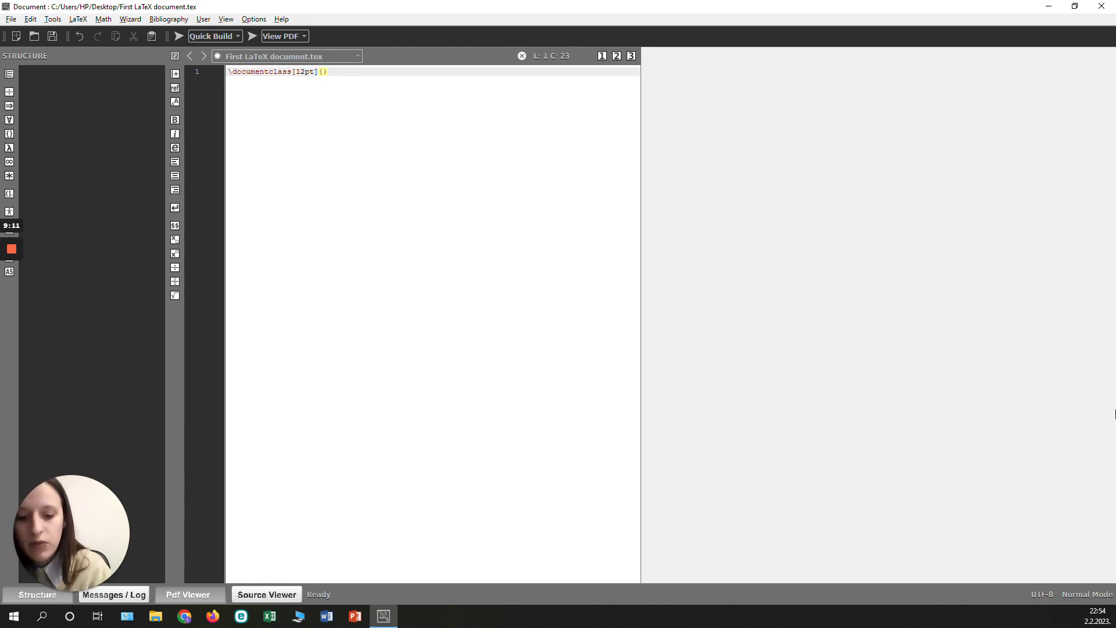
text(cle)
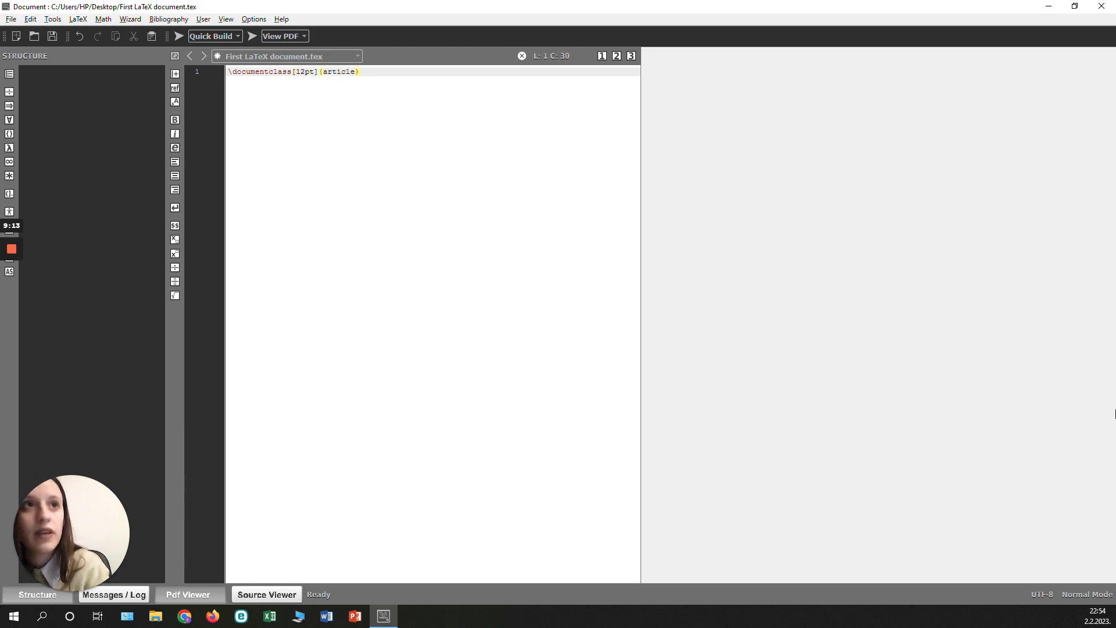
Add the document environment below the class declaration, with \begin{document} and \end{document} separated by an empty line.
key(Return)
text(\begin{)
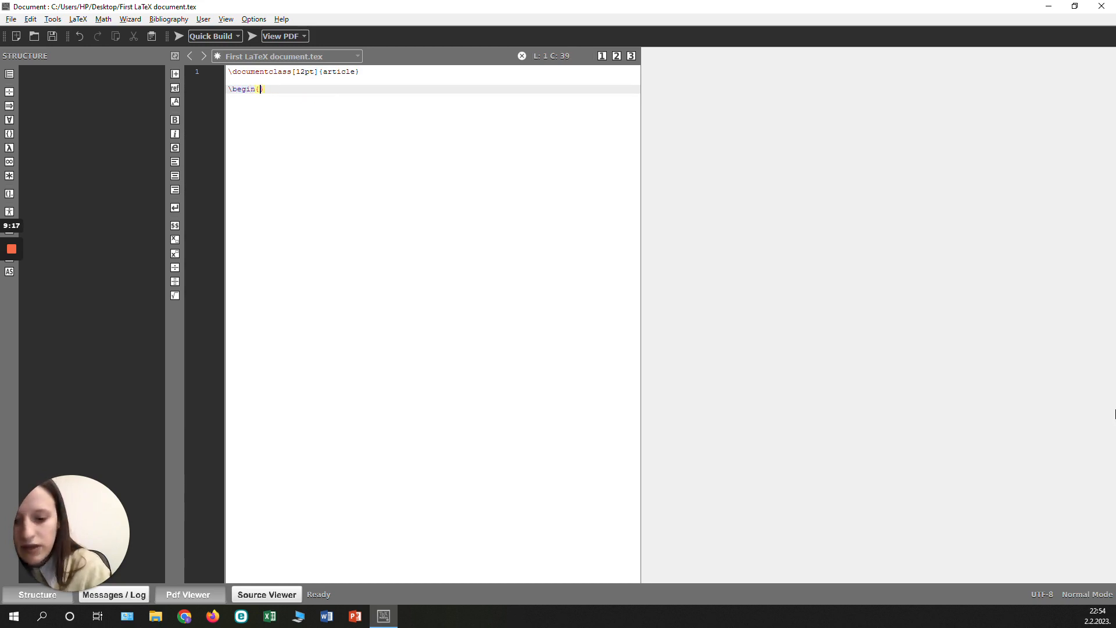
text(document)
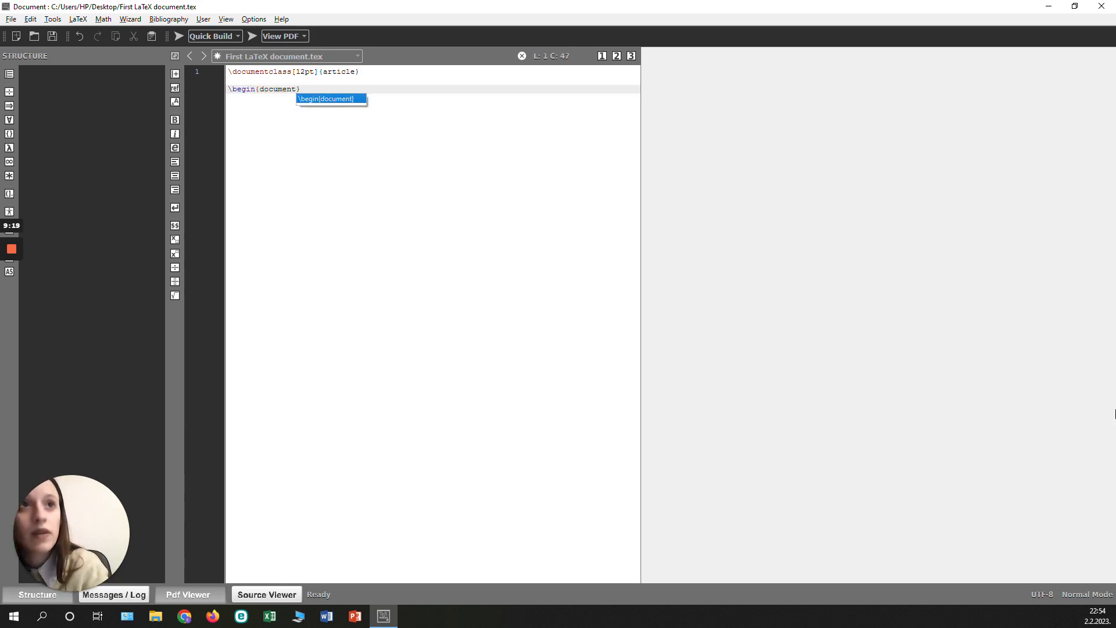
key(Return)
key(Return)
key(Return)
text(\e)
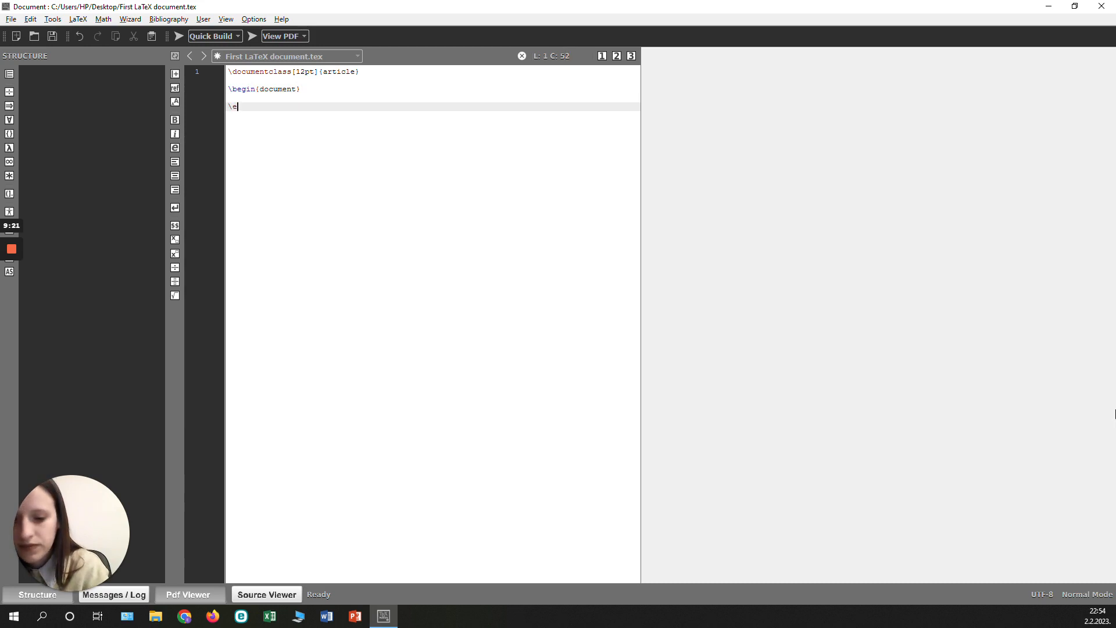
text(nd{}document)
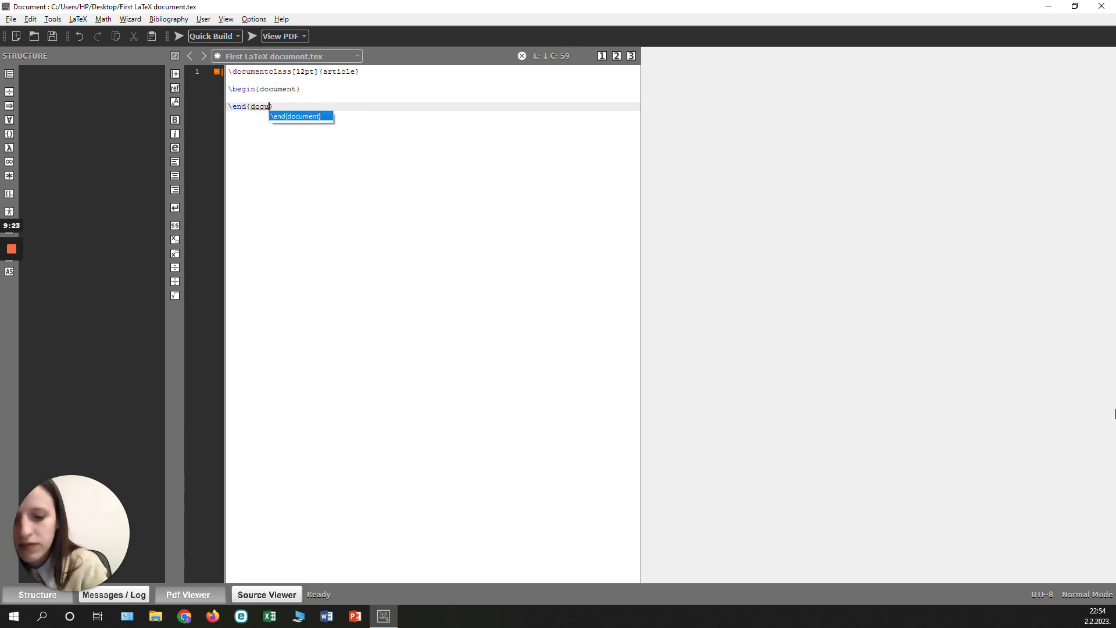
key(Return)
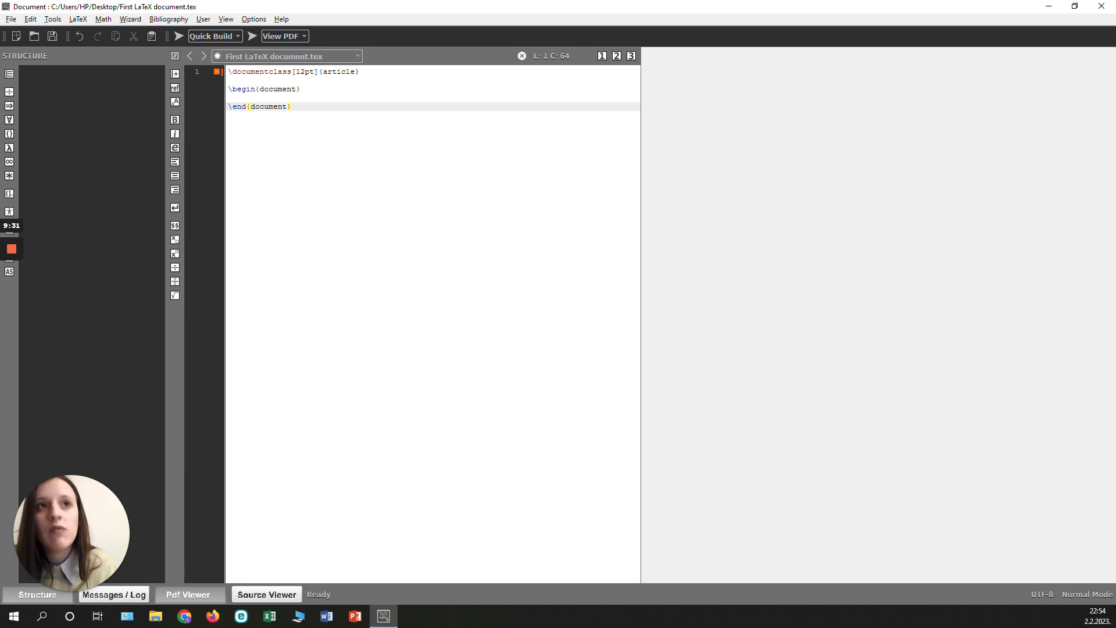
Write the sentence "This is our first LaTeX document." inside the document environment.
click(229, 98)
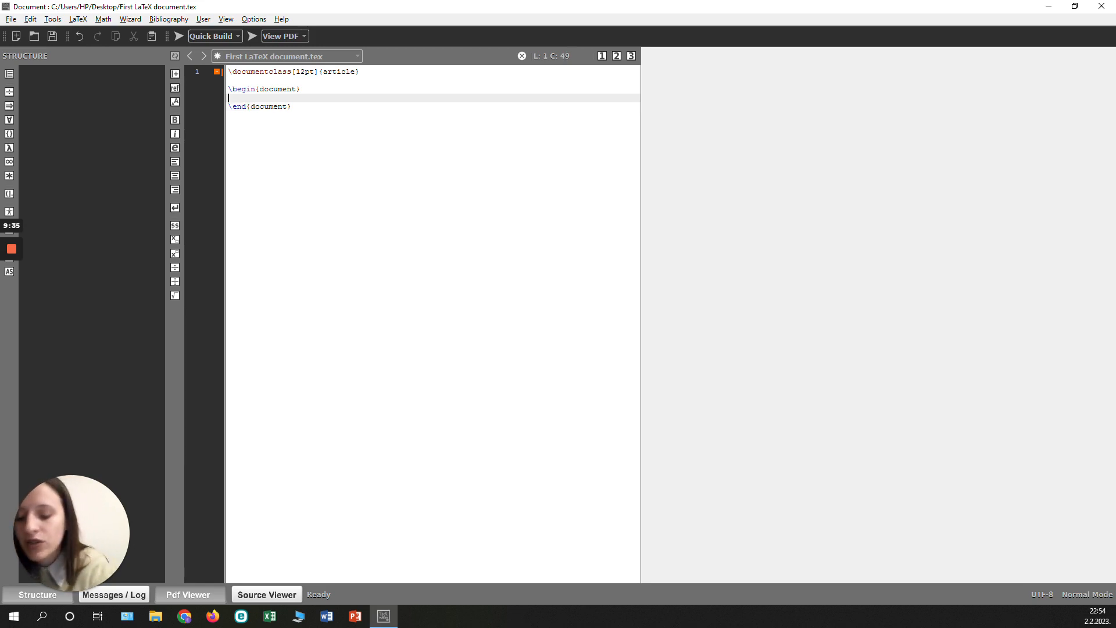
text(This)
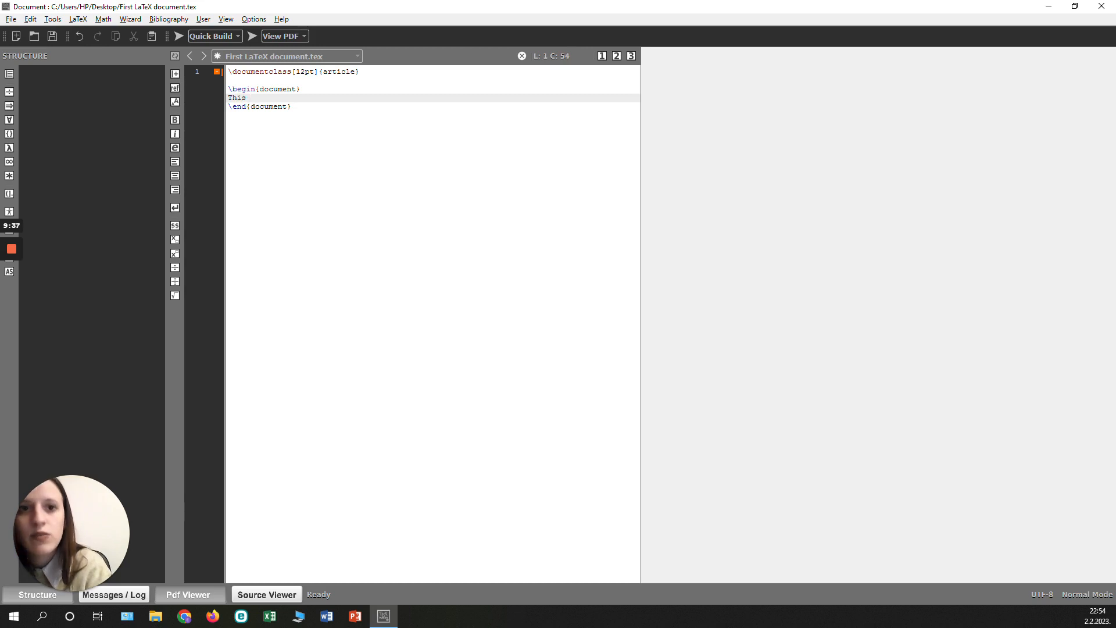
text( is our)
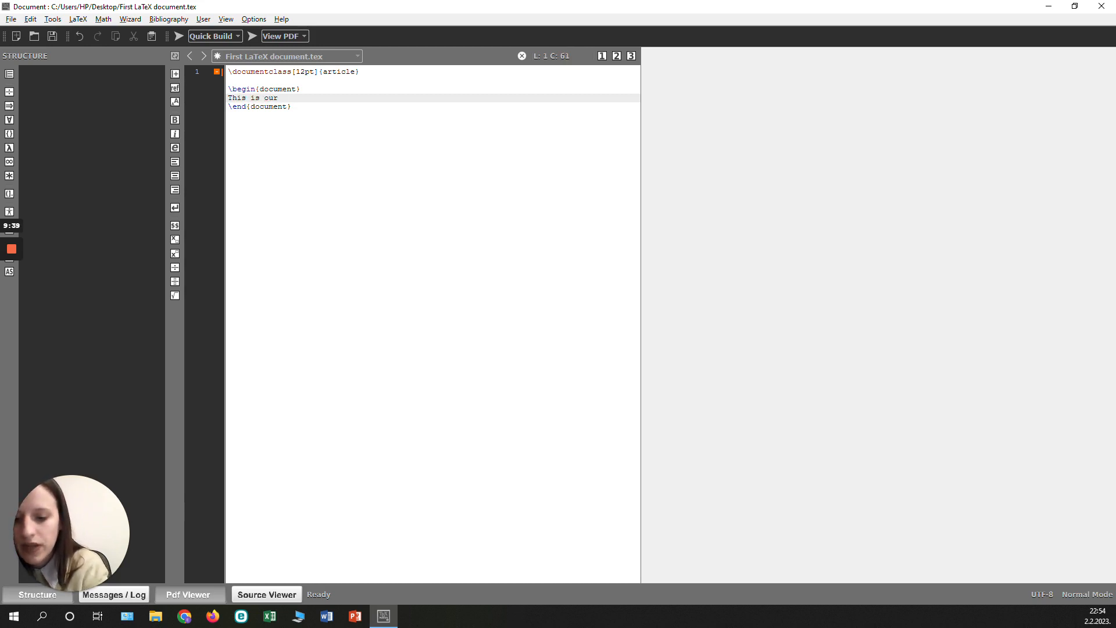
text( first LaT)
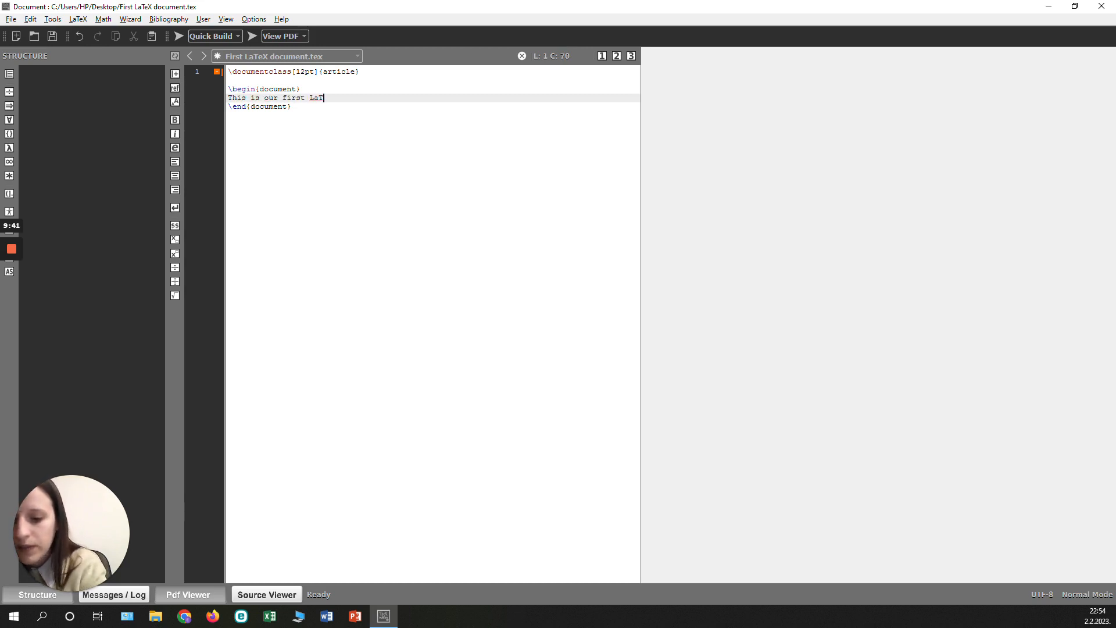
text(eX document.)
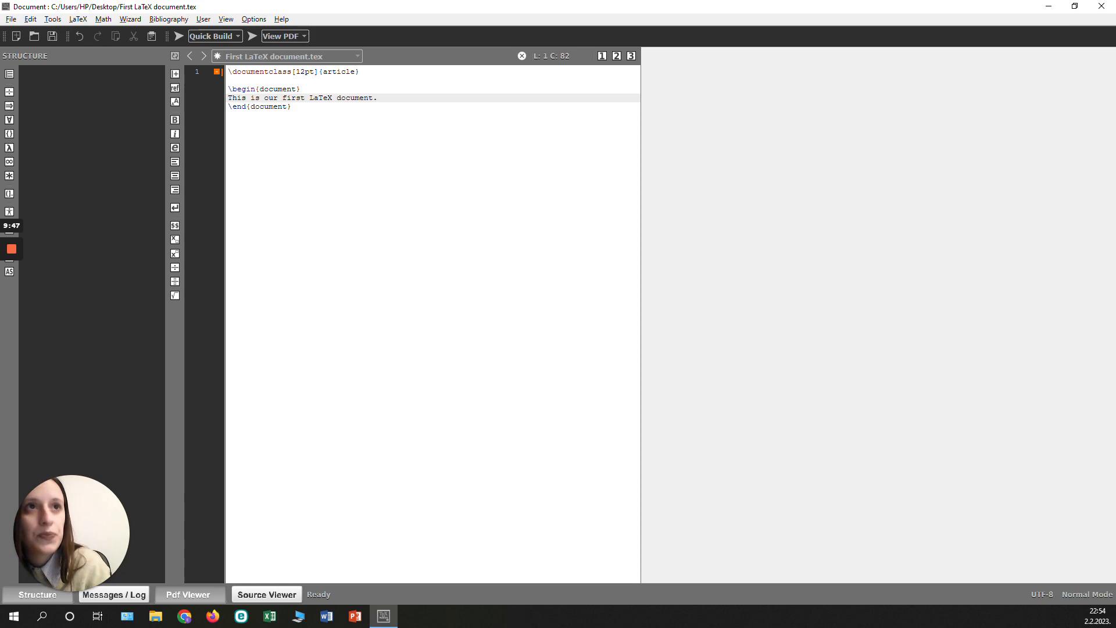
Change the word LaTeX in the body sentence to \LaTeX\ and compile the document with Quick Build.
click(310, 97)
text(\)
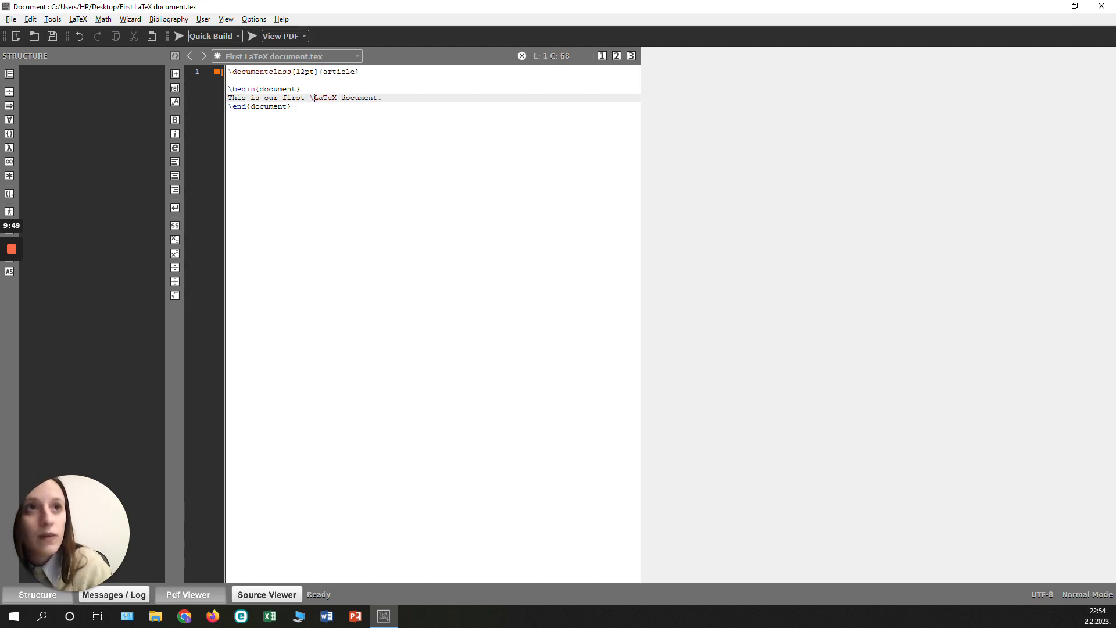
key(Right)
key(Right)
key(Right)
key(Right)
text(\)
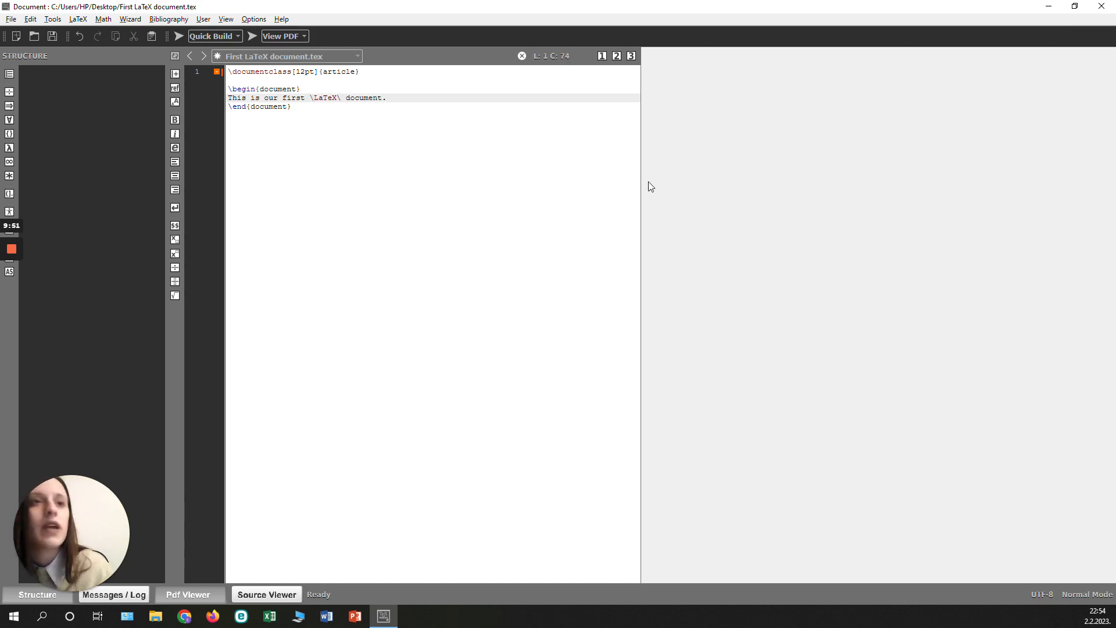
click(178, 37)
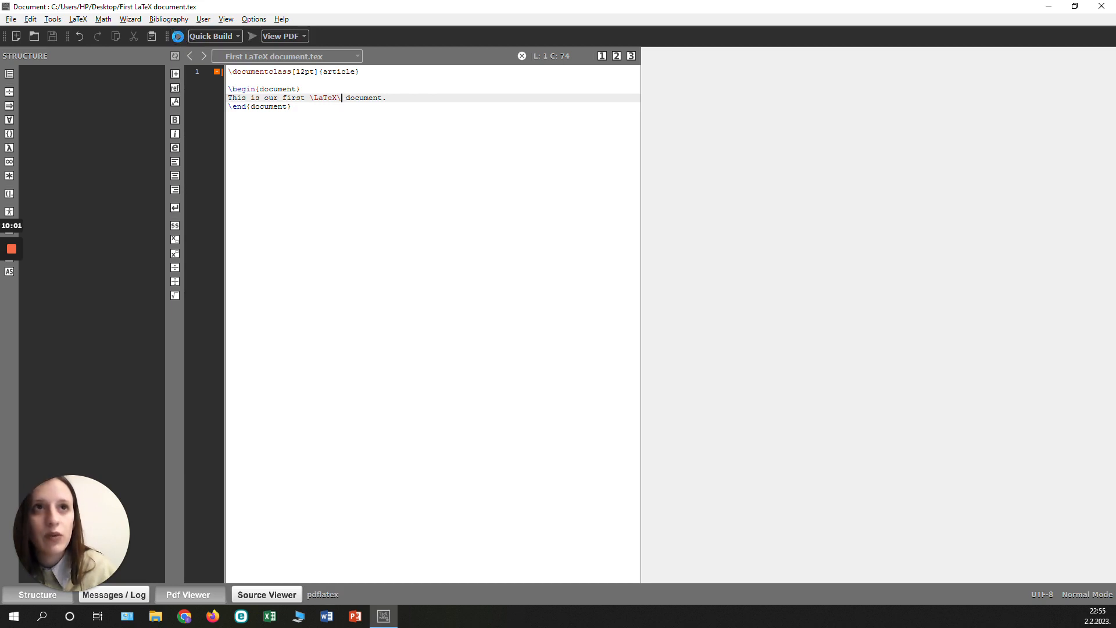